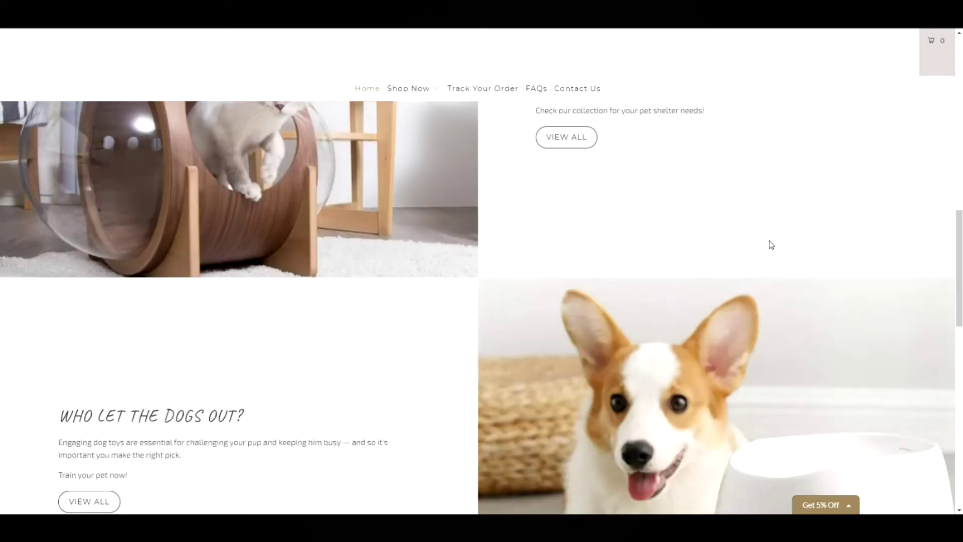
# Step: Look through the store's home page down to the footer and back, and check its browser tab title and icon
pyautogui.scroll(-5, 876, 253)
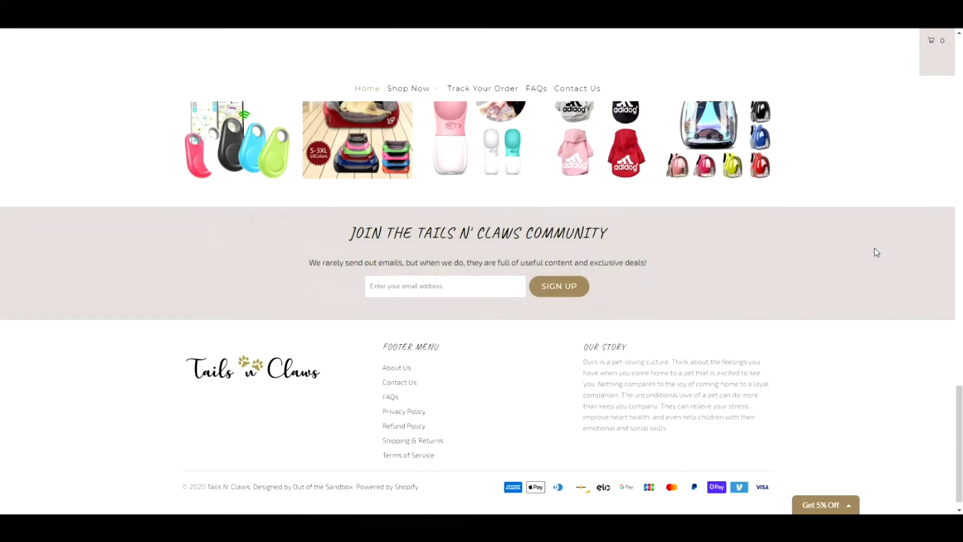
pyautogui.scroll(20, 875, 249)
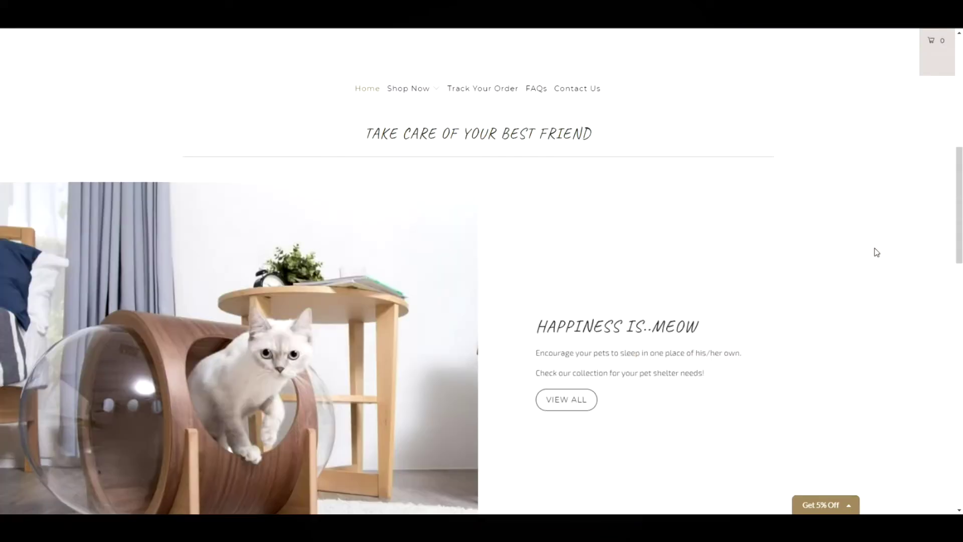
pyautogui.scroll(4, 875, 252)
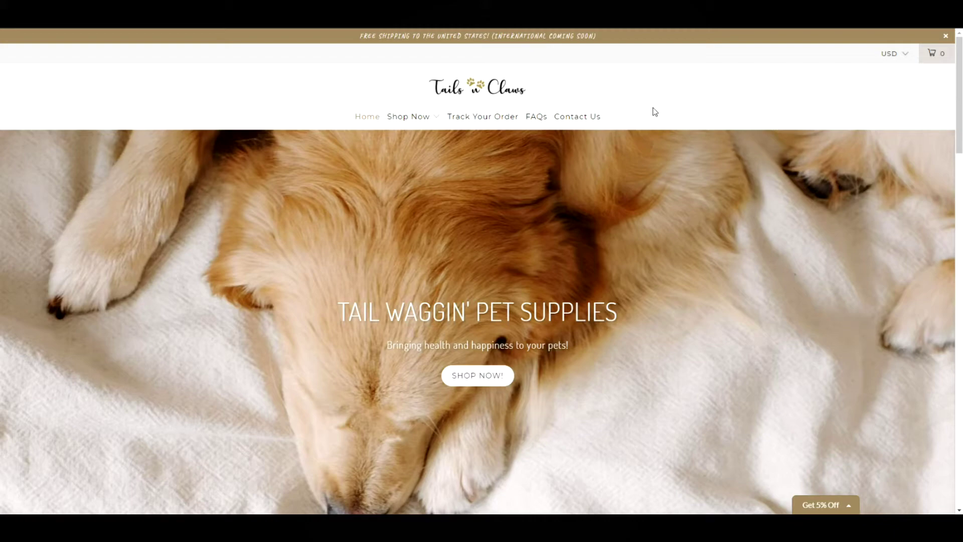
pyautogui.press('F11')
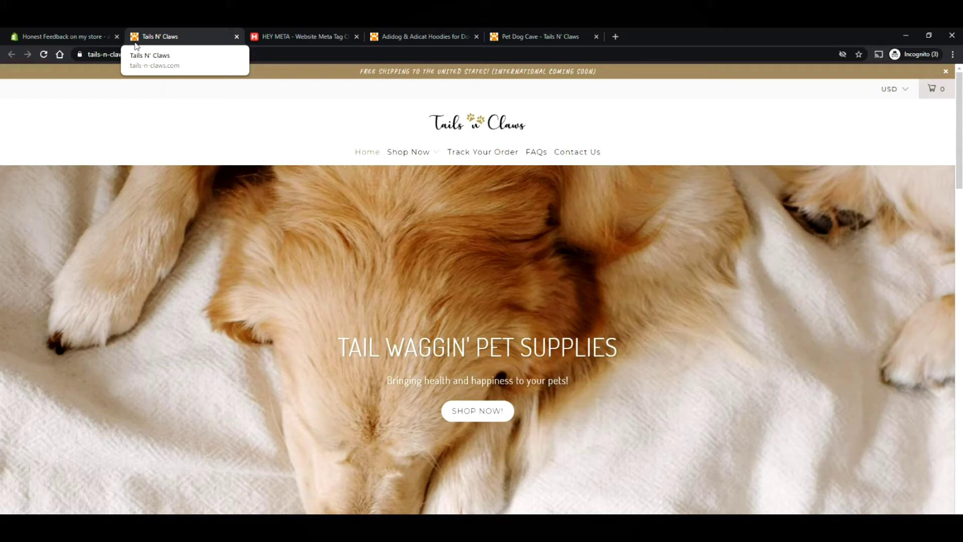
pyautogui.press('F11')
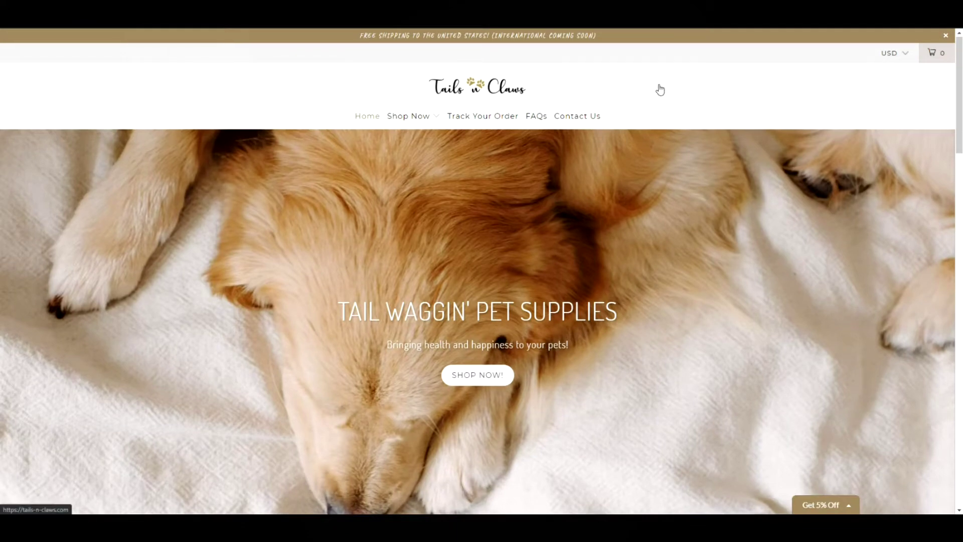
# Step: Examine the home page footer, highlighting the "Designed by Out of the Sandbox" and "Powered by Shopify" credits
pyautogui.scroll(-15, 659, 89)
pyautogui.scroll(-10, 660, 89)
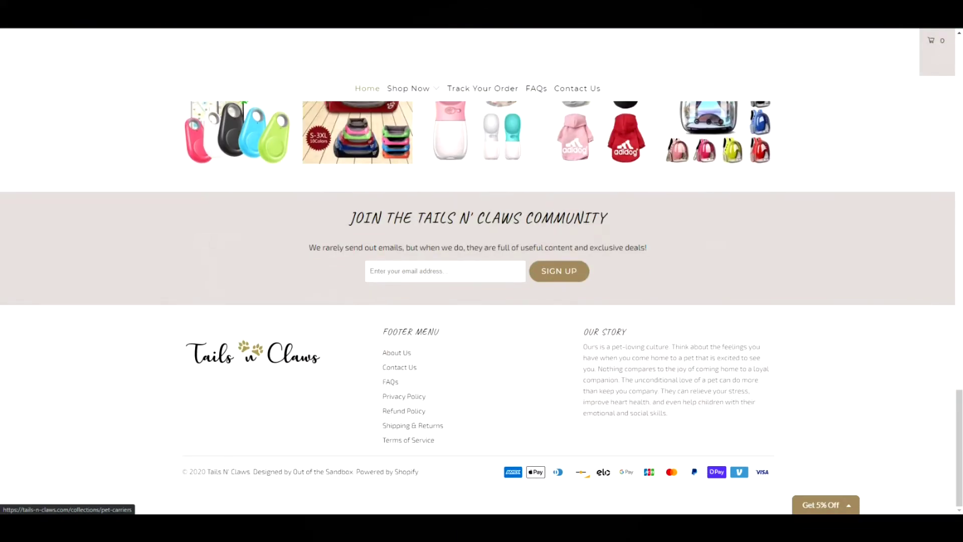
pyautogui.moveTo(430, 475); pyautogui.dragTo(252, 473)
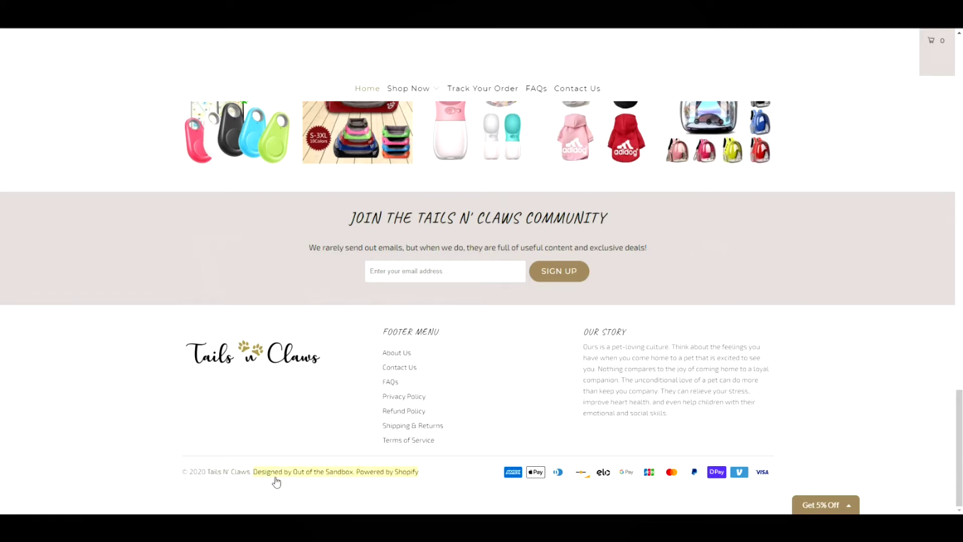
pyautogui.click(348, 490)
pyautogui.moveTo(426, 475); pyautogui.dragTo(357, 475)
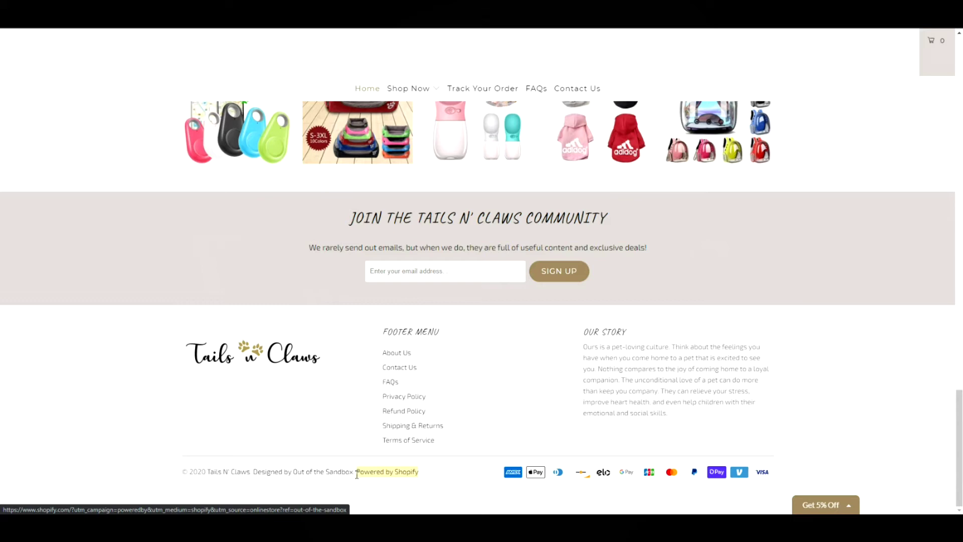
pyautogui.click(356, 474)
pyautogui.moveTo(352, 473); pyautogui.dragTo(253, 473)
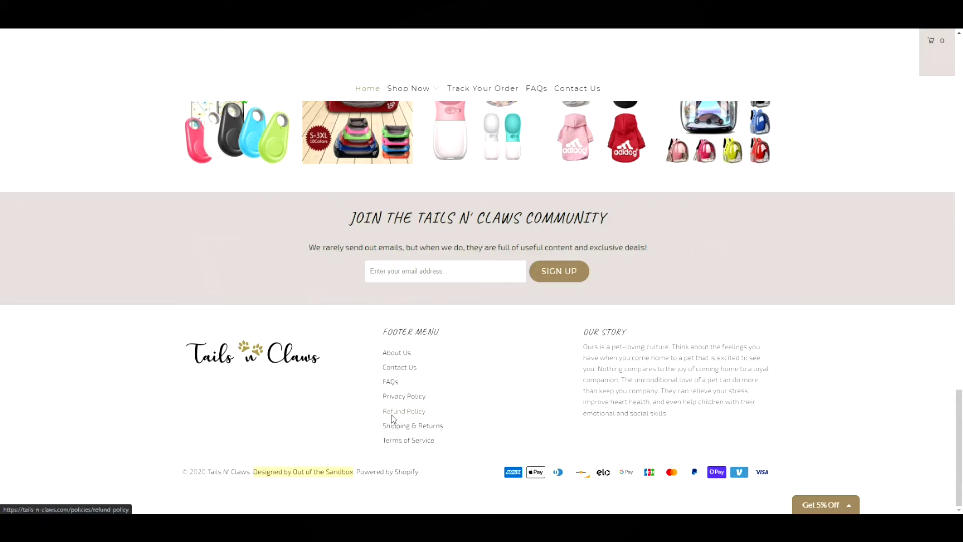
pyautogui.click(311, 497)
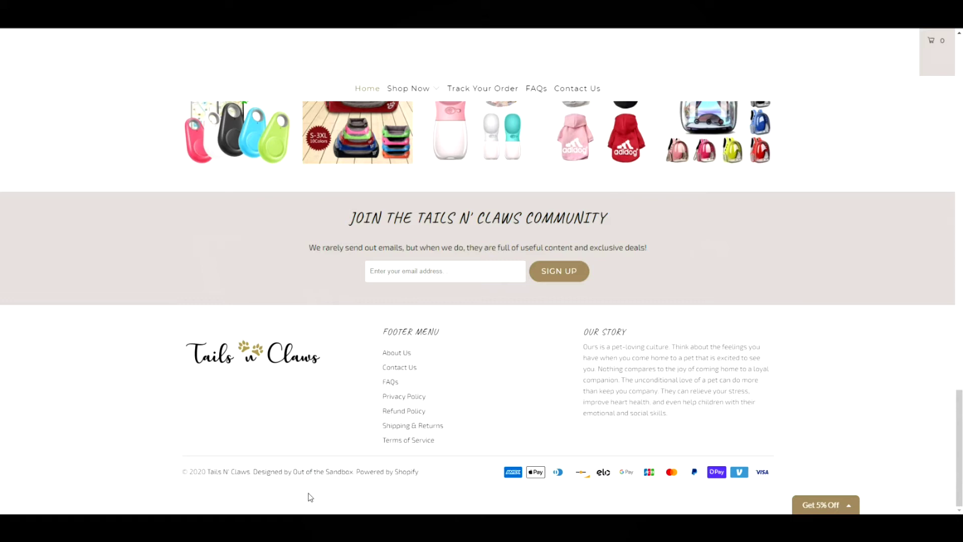
pyautogui.moveTo(429, 479); pyautogui.dragTo(360, 479)
pyautogui.click(470, 474)
# Step: View the "Get 5% Off" email signup popup twice, closing it each time without subscribing
pyautogui.click(850, 504)
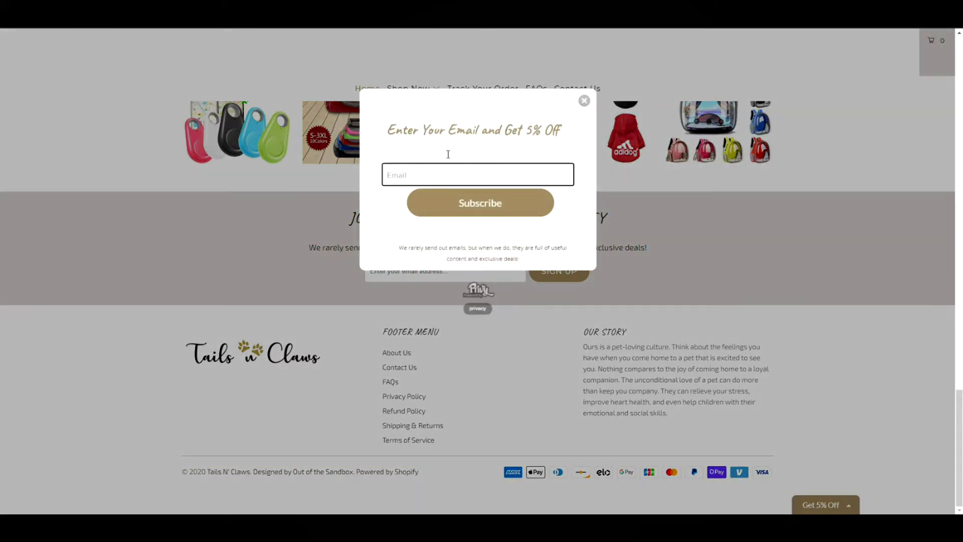
pyautogui.click(584, 100)
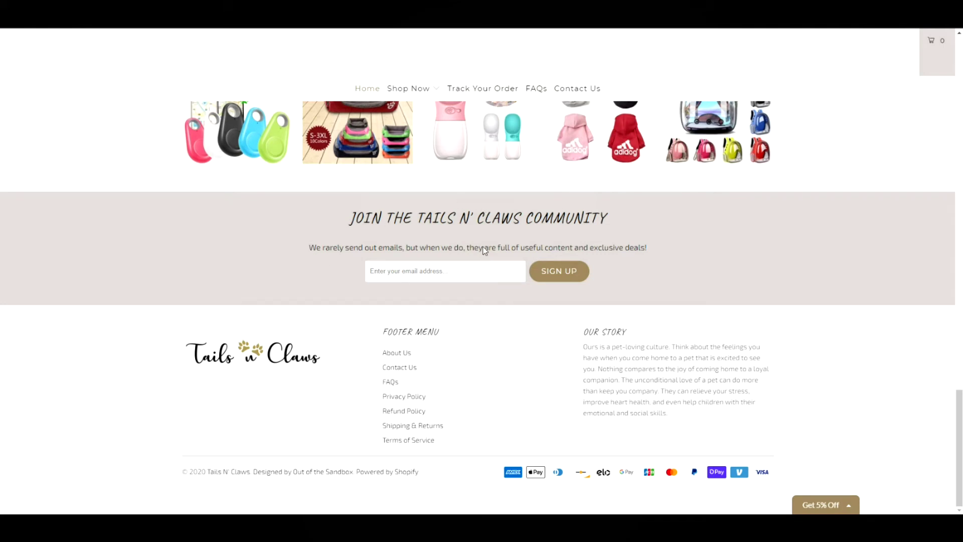
pyautogui.click(844, 507)
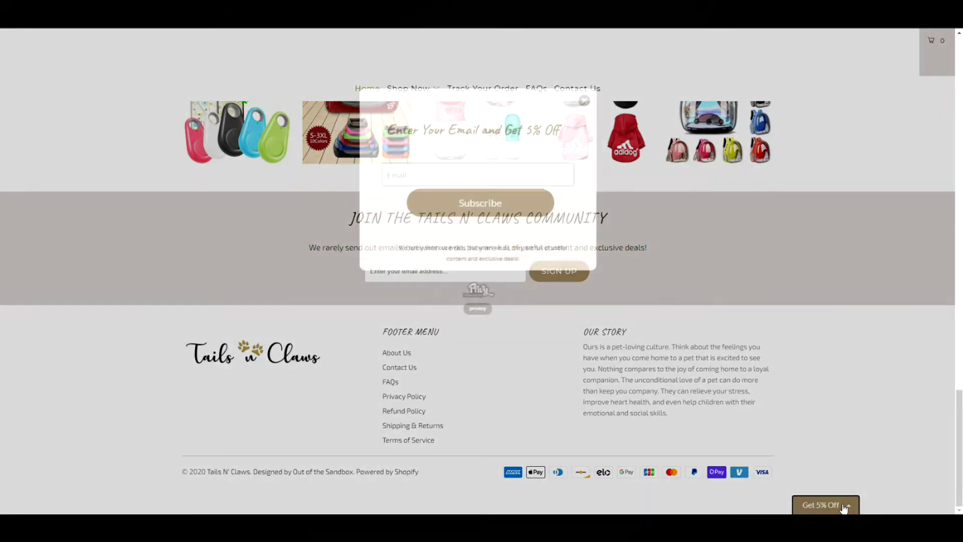
pyautogui.click(584, 100)
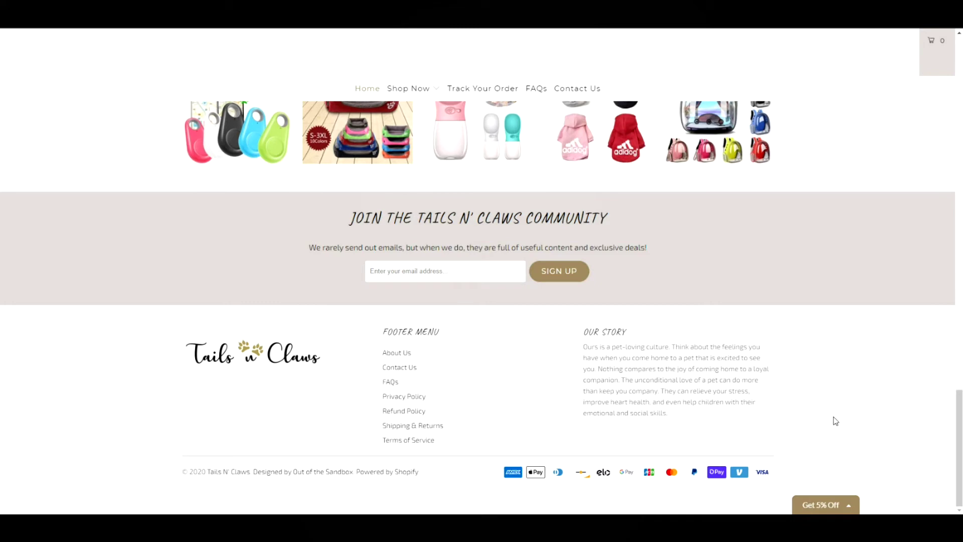
# Step: Return to the top of the home page and check the currency options, keeping USD
pyautogui.click(743, 78)
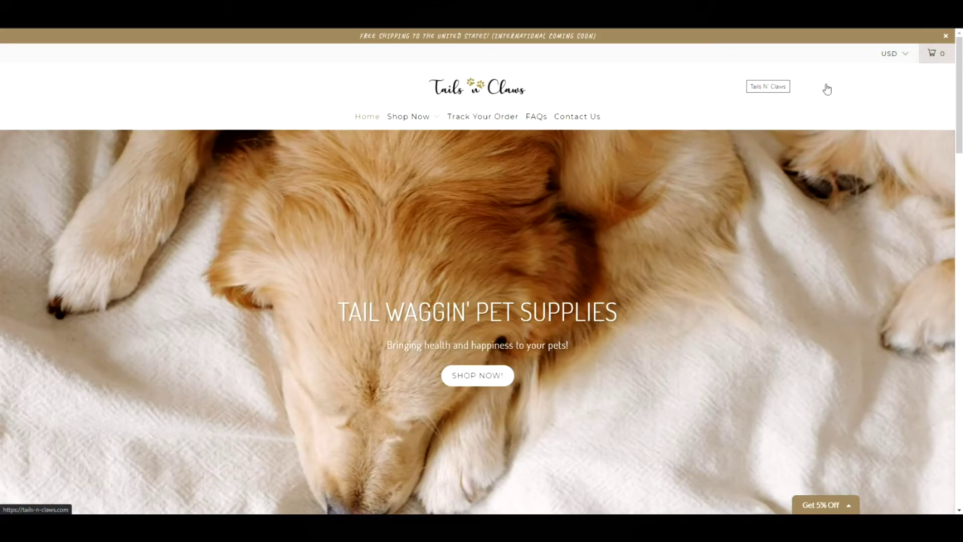
pyautogui.click(892, 54)
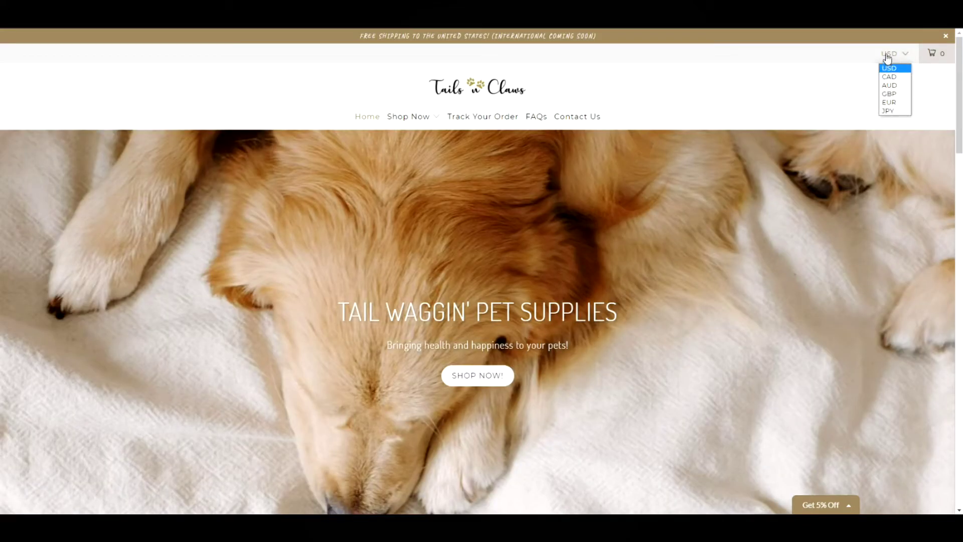
pyautogui.click(884, 66)
# Step: Open the Pet Beds collection and reveal the product details over both bed thumbnails
pyautogui.moveTo(424, 117)
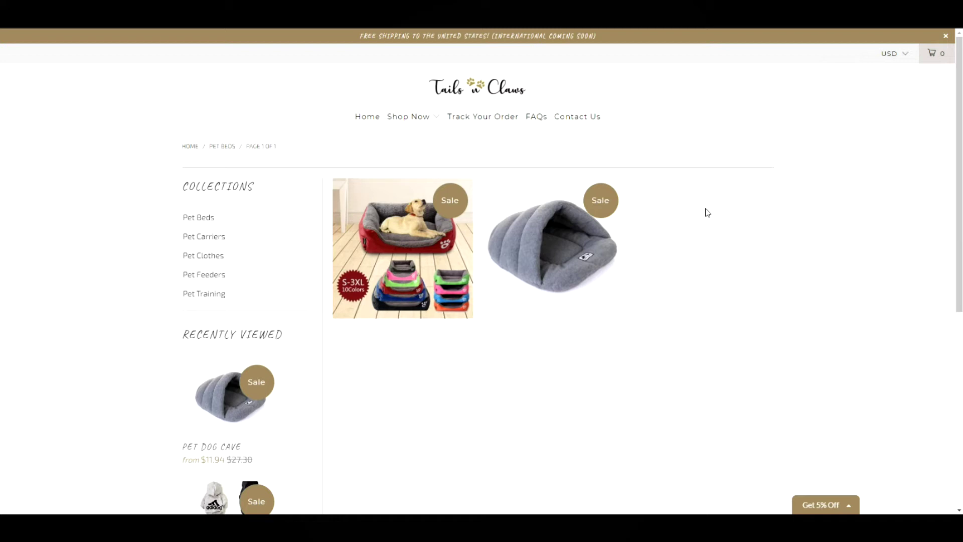
pyautogui.moveTo(563, 250)
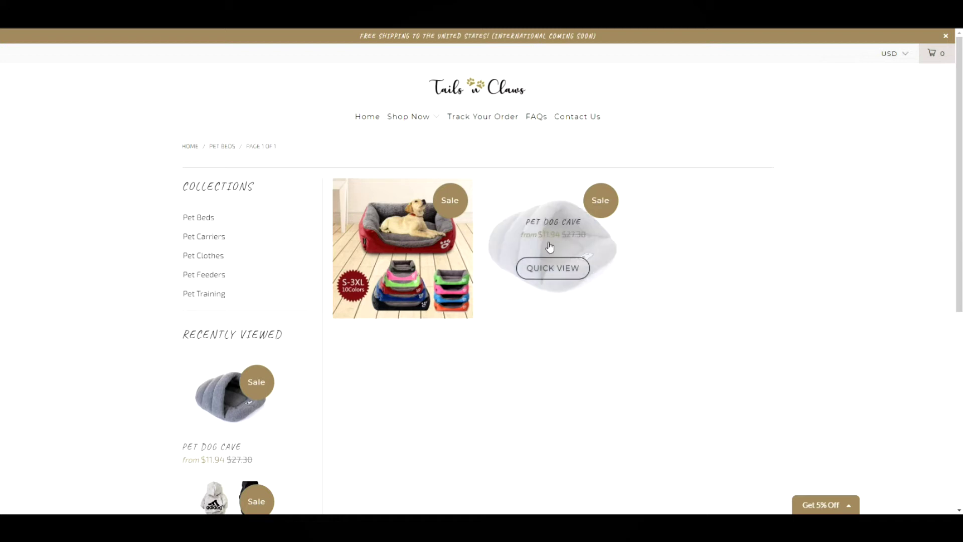
pyautogui.moveTo(404, 246)
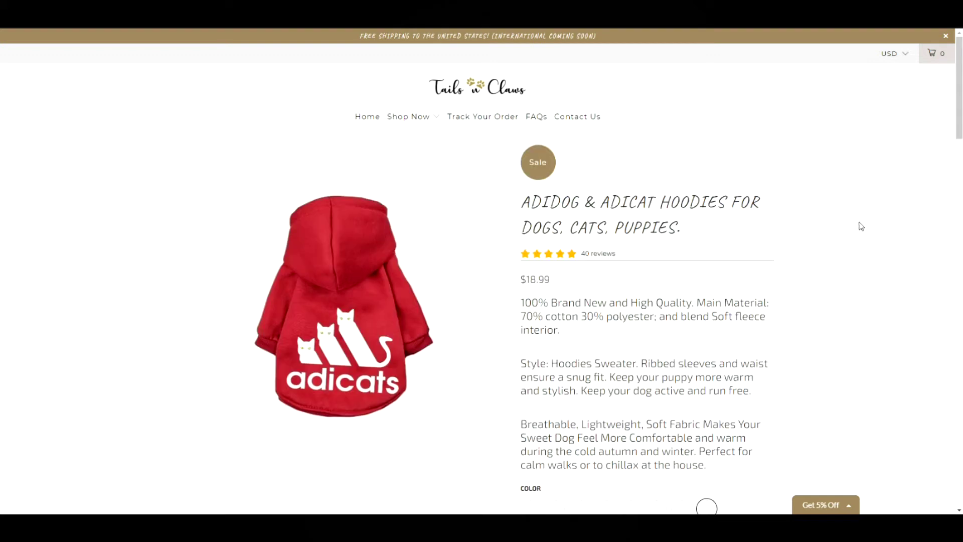
# Step: On the Adidog & Adicat hoodies page, preview the black and blue color variants using the blank color swatches
pyautogui.scroll(-3, 795, 279)
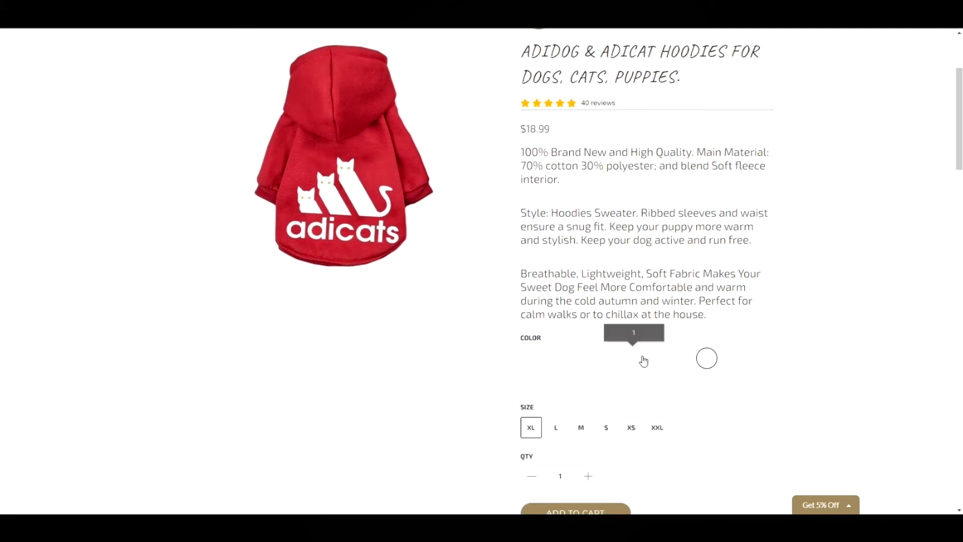
pyautogui.click(557, 360)
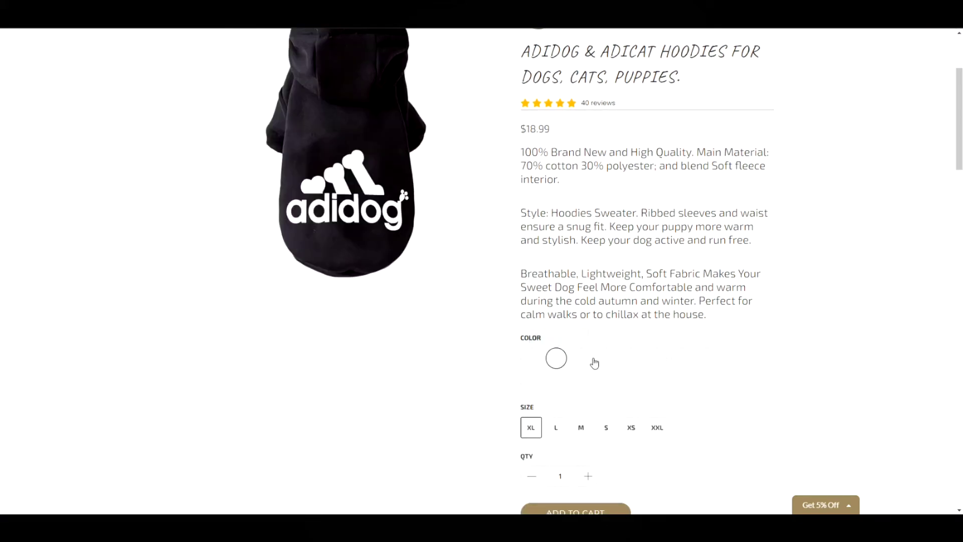
pyautogui.click(582, 359)
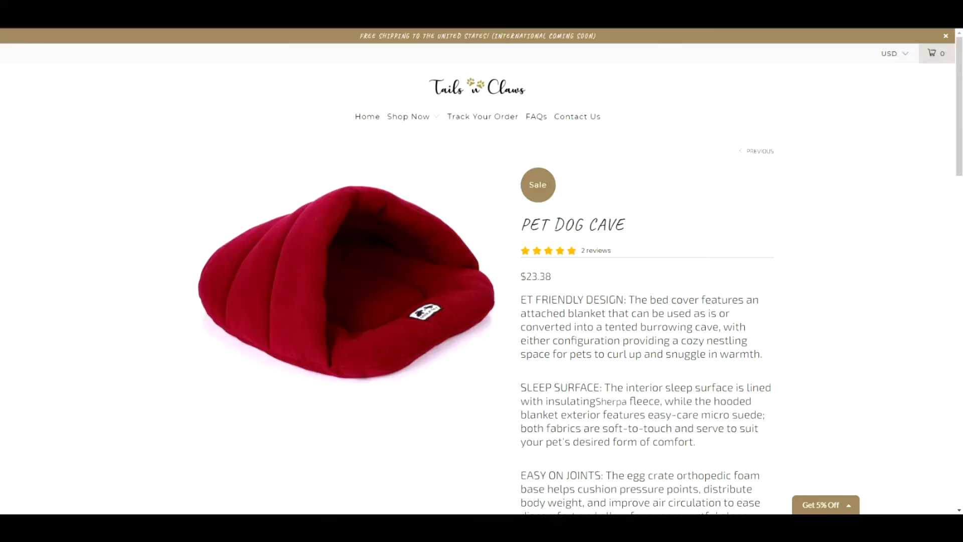
# Step: Switch to the Pet Dog Cave page and preview its yellow, green and blue color variants
pyautogui.scroll(-1, 714, 191)
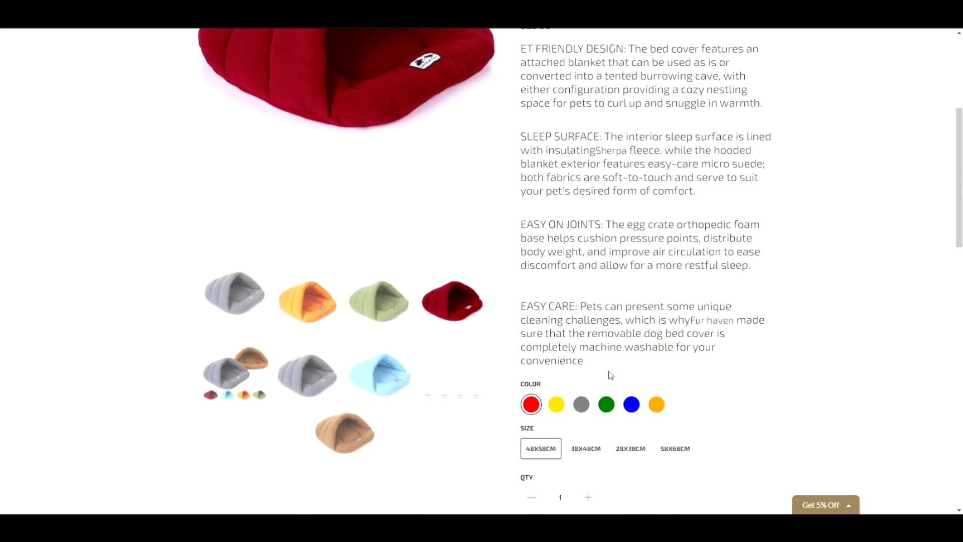
pyautogui.click(557, 406)
pyautogui.click(611, 409)
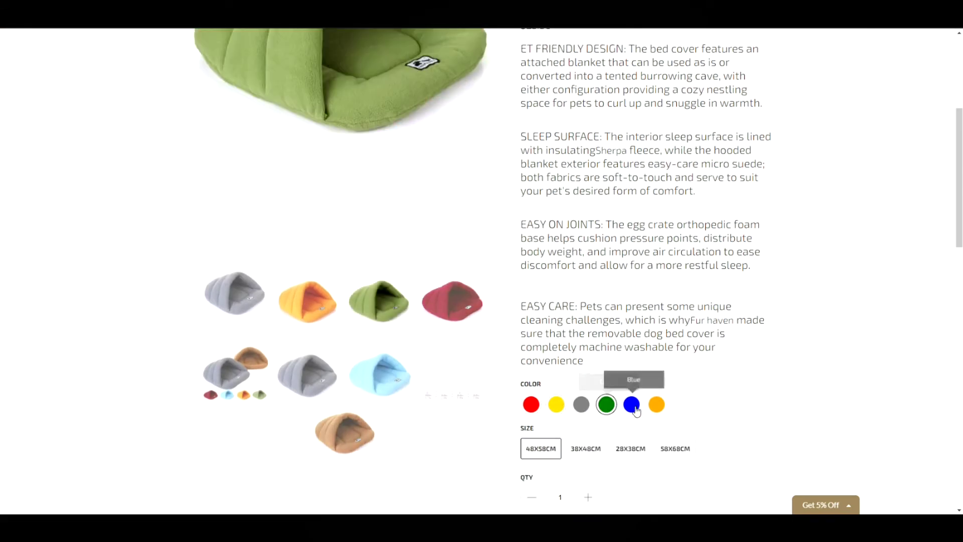
pyautogui.click(636, 411)
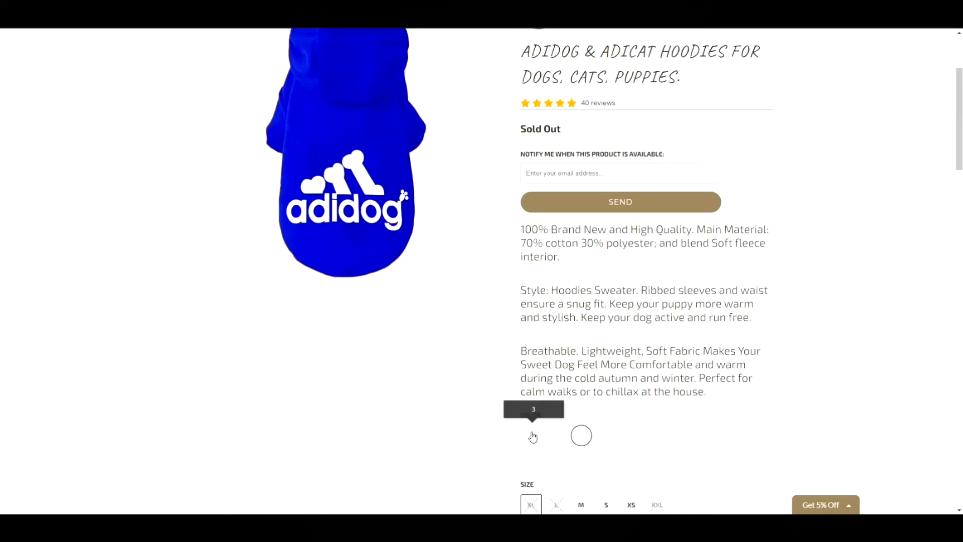
# Step: Back on the hoodies page, choose color 3 and examine the purchase options, image thumbnails and customer reviews
pyautogui.click(533, 437)
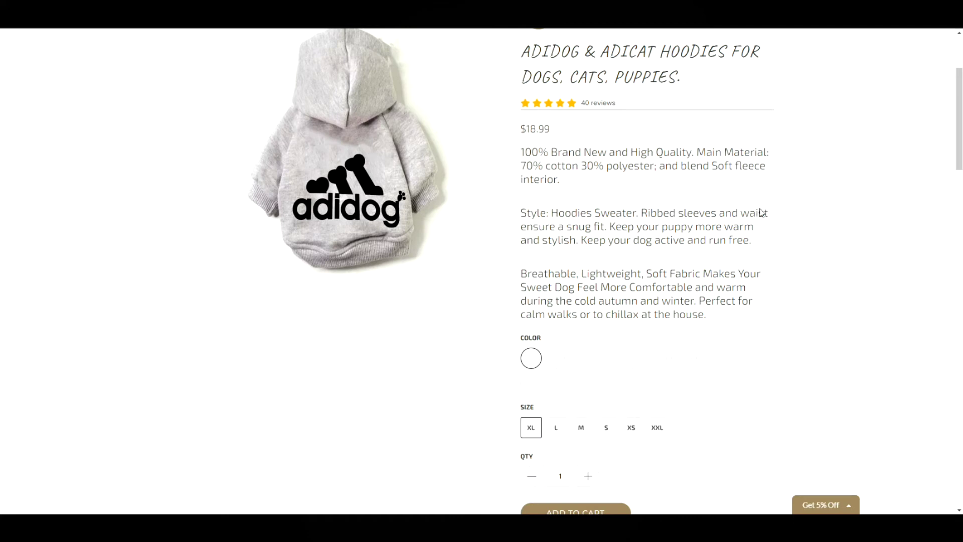
pyautogui.scroll(-8, 762, 213)
pyautogui.scroll(-6, 749, 346)
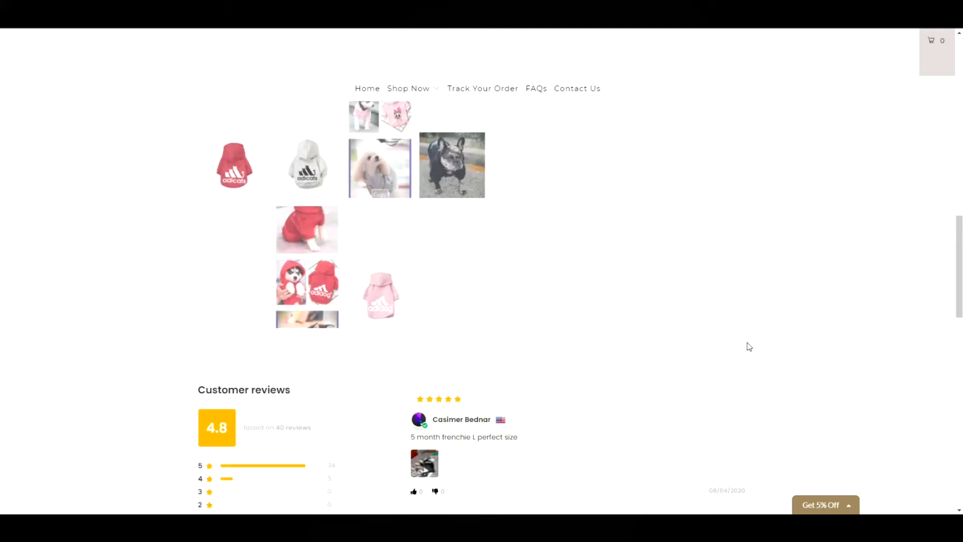
pyautogui.scroll(7, 684, 247)
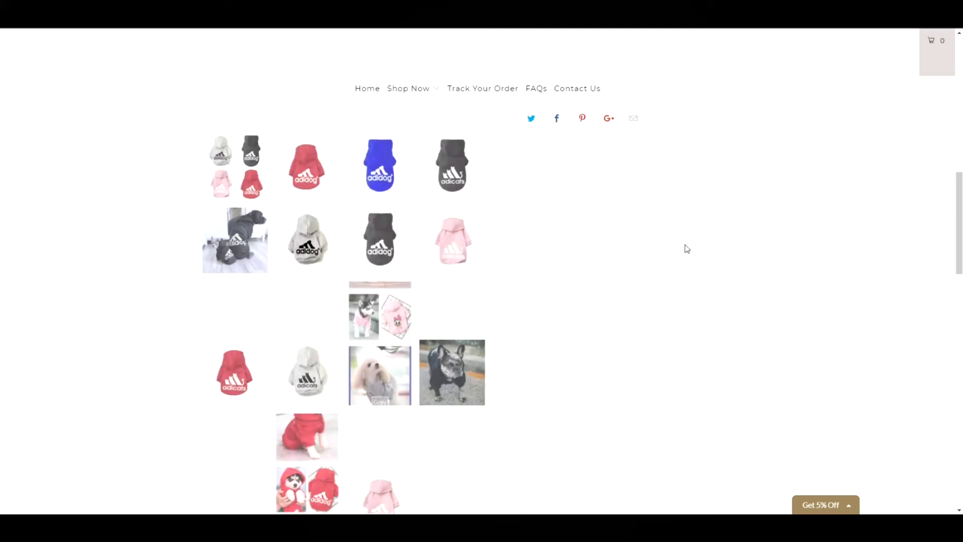
pyautogui.scroll(5, 744, 340)
pyautogui.scroll(-3, 744, 340)
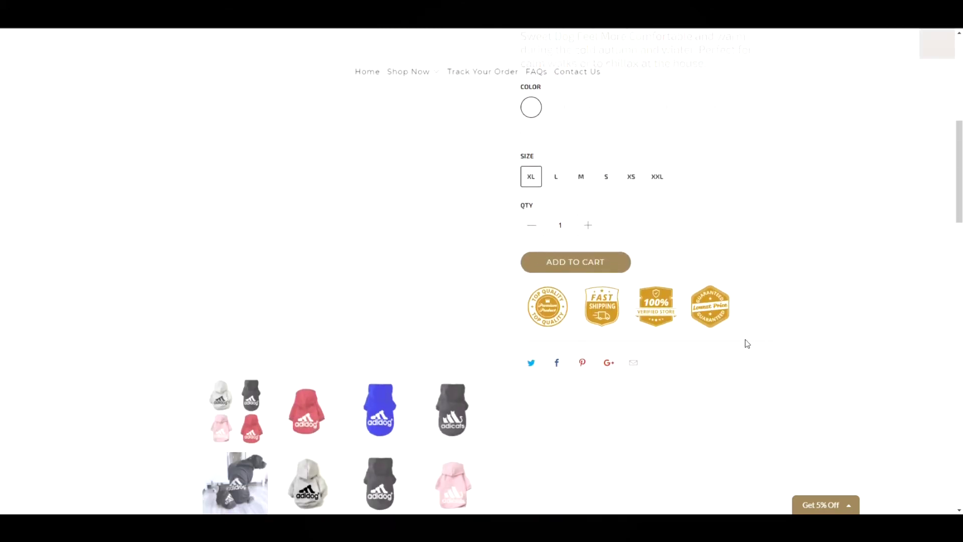
pyautogui.scroll(3, 747, 343)
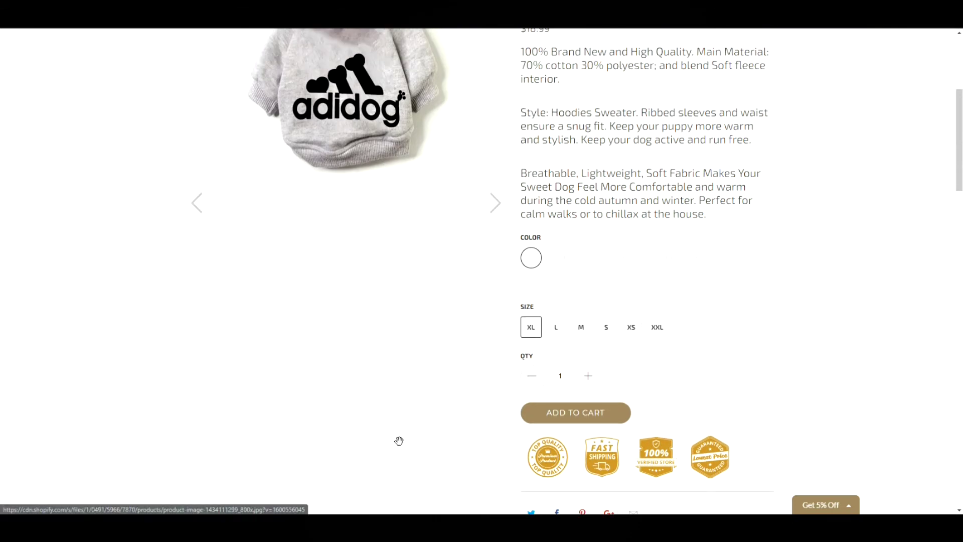
# Step: Show the black adidog hoodie as the main product image and inspect the spacing between it and the thumbnail gallery
pyautogui.moveTo(372, 483); pyautogui.dragTo(232, 318)
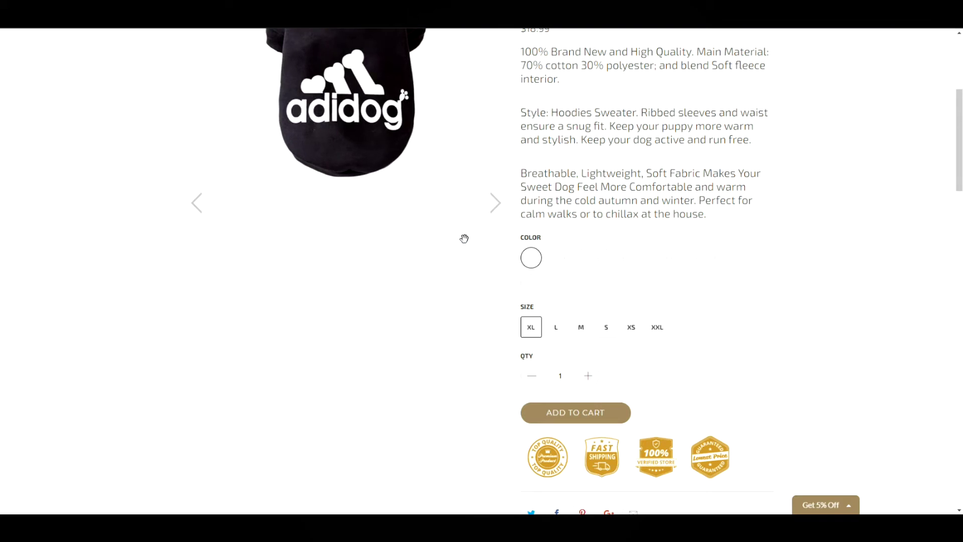
pyautogui.scroll(-5, 468, 333)
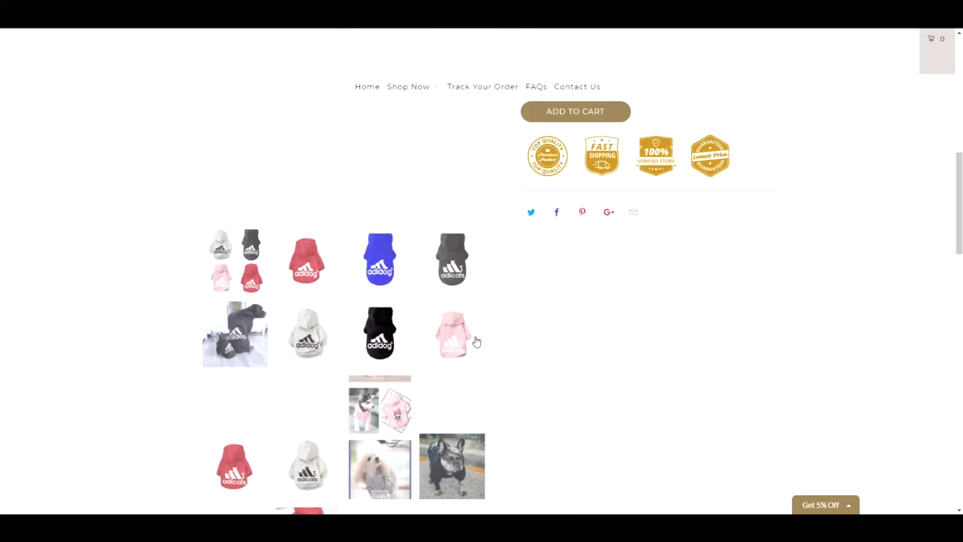
pyautogui.scroll(2, 552, 375)
pyautogui.scroll(-3, 550, 374)
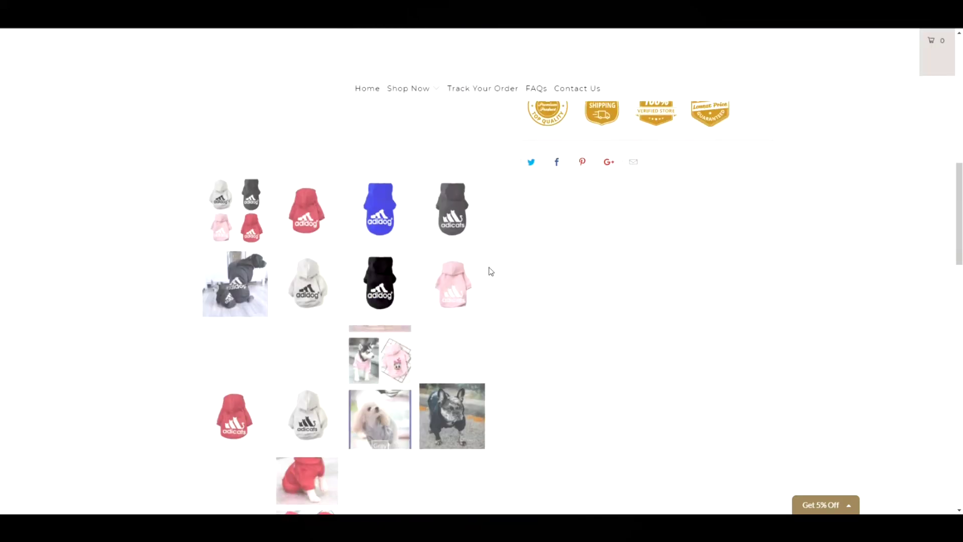
pyautogui.scroll(5, 490, 271)
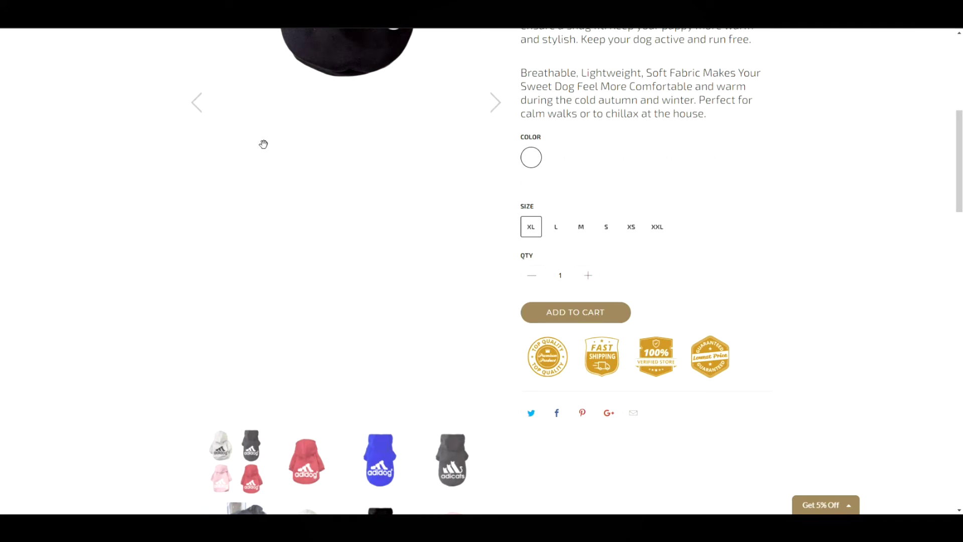
pyautogui.scroll(-5, 707, 344)
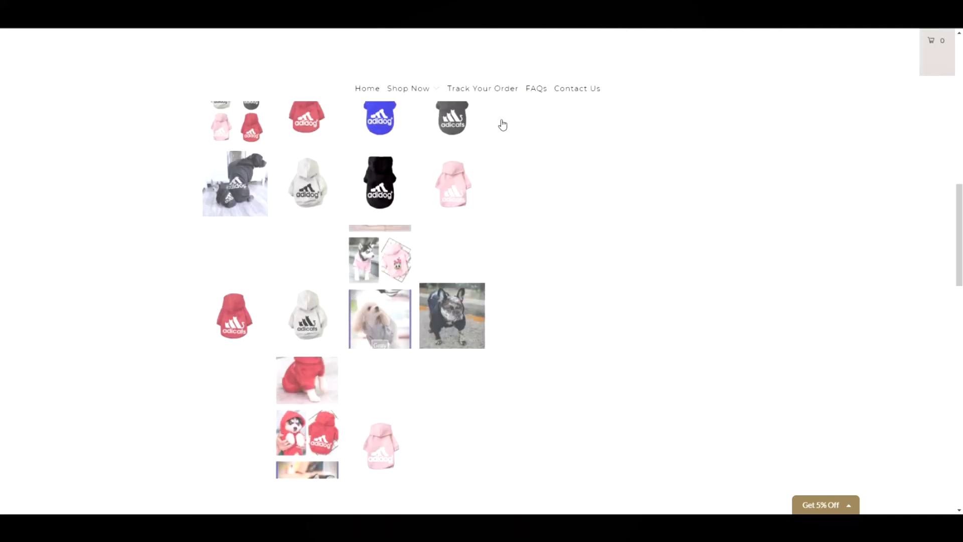
# Step: Examine the hoodies page's thumbnail gallery, purchase options, trust badges and product description
pyautogui.scroll(-4, 749, 378)
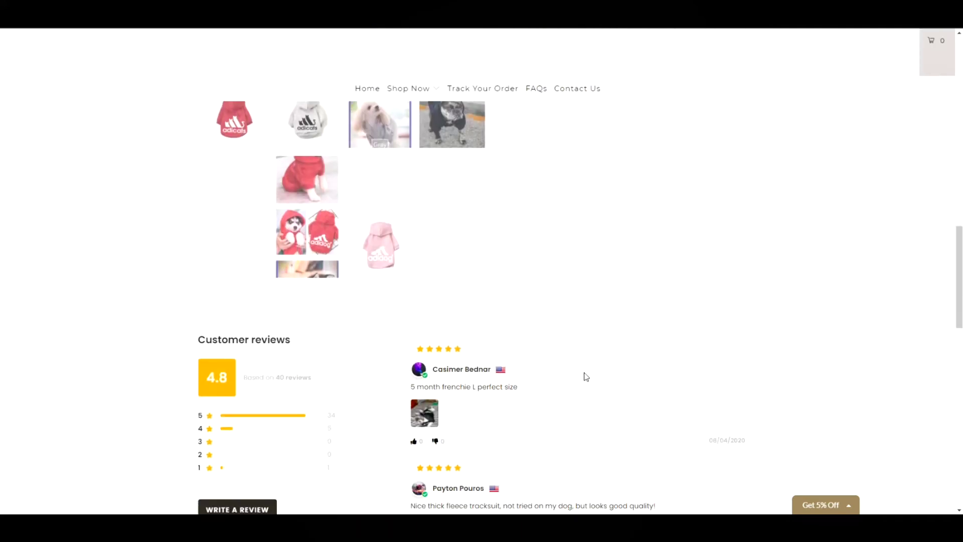
pyautogui.scroll(7, 584, 371)
pyautogui.scroll(2, 584, 370)
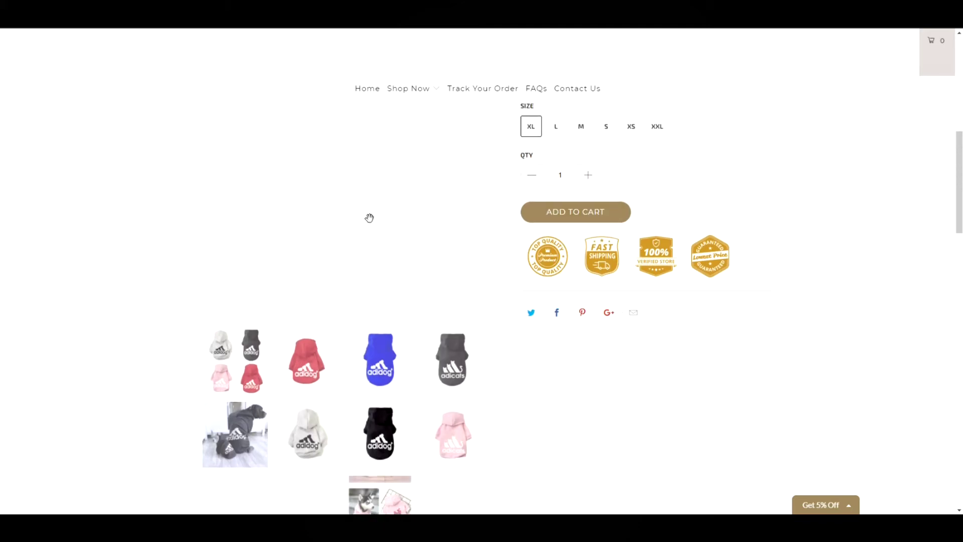
pyautogui.scroll(5, 732, 168)
pyautogui.scroll(5, 732, 168)
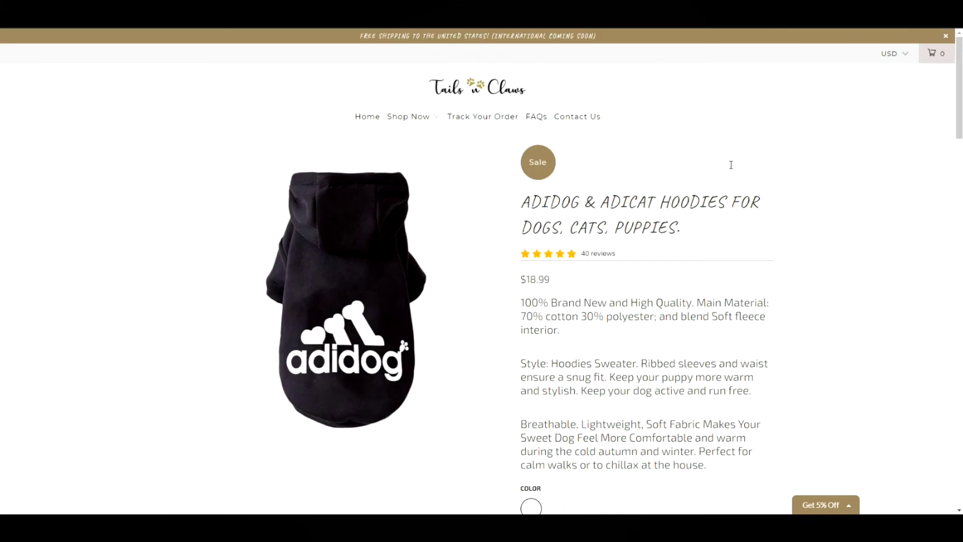
pyautogui.scroll(-3, 731, 165)
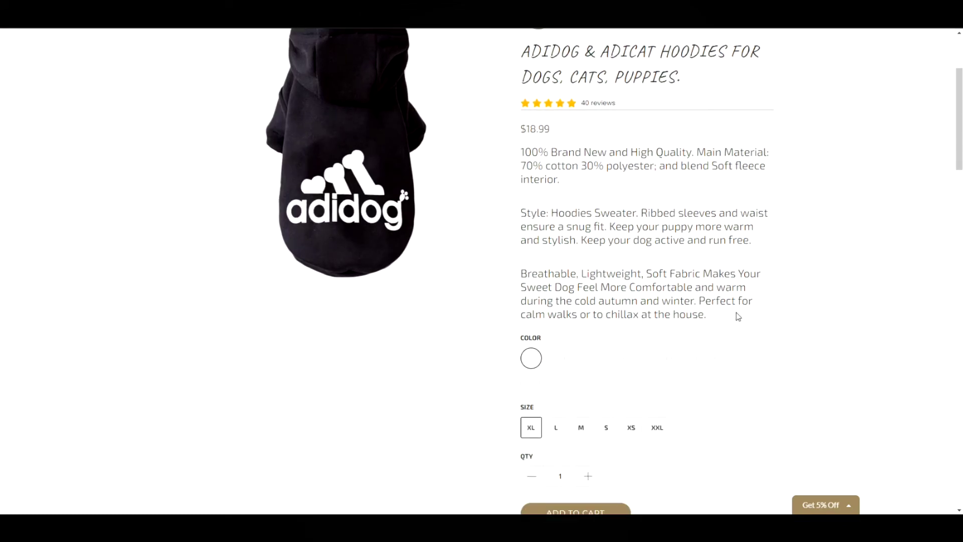
pyautogui.scroll(-5, 738, 316)
# Step: Read through the hoodie's customer reviews and their photos, down to the page footer
pyautogui.scroll(-10, 775, 286)
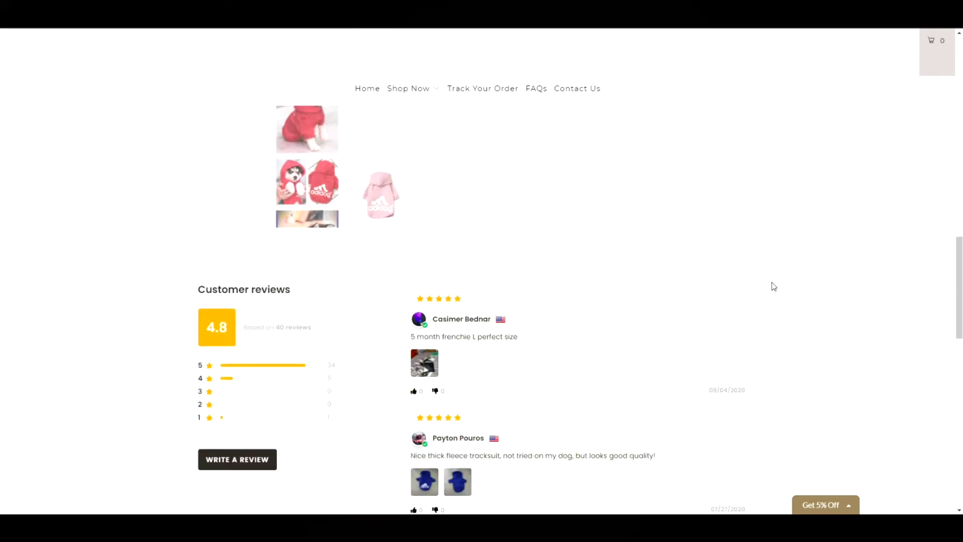
pyautogui.scroll(-4, 774, 286)
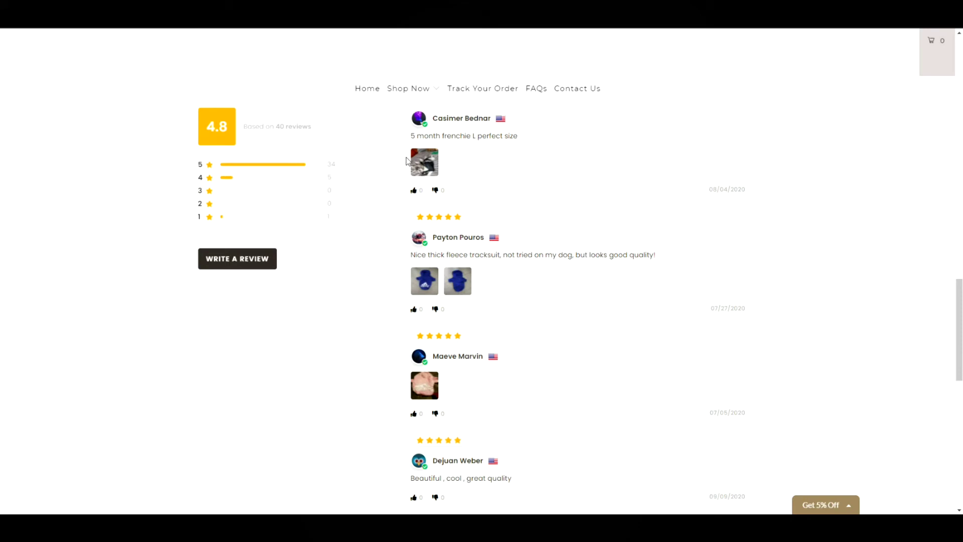
pyautogui.scroll(-4, 827, 262)
pyautogui.scroll(3, 828, 262)
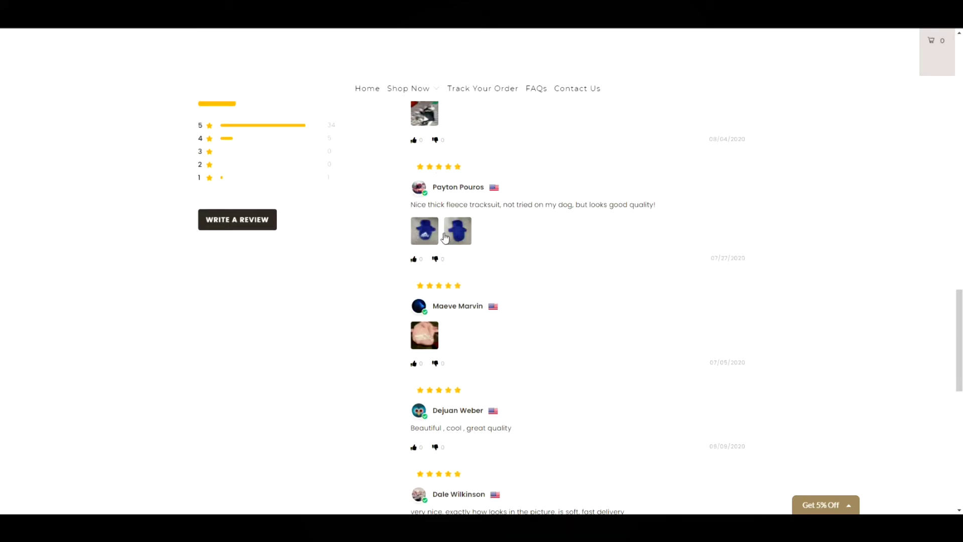
pyautogui.scroll(-10, 836, 193)
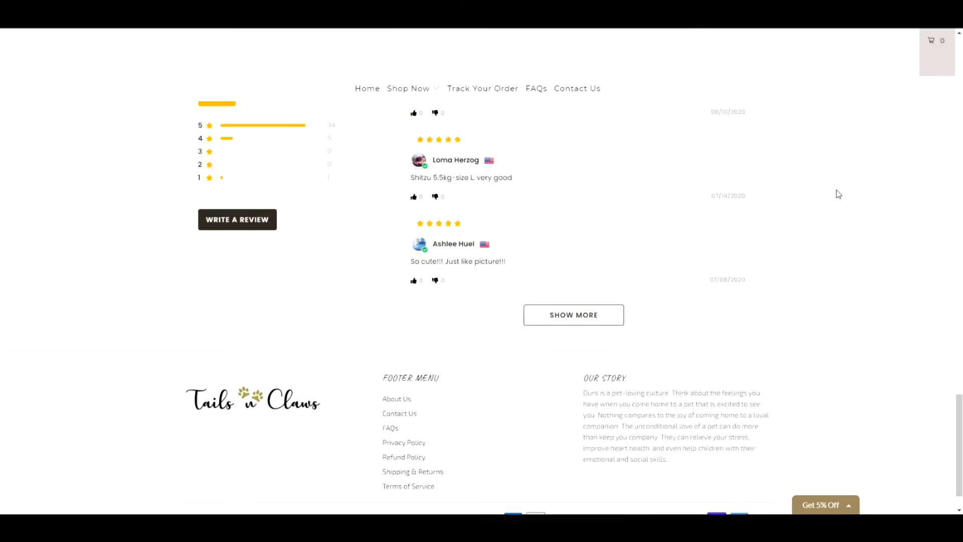
pyautogui.scroll(-1, 838, 193)
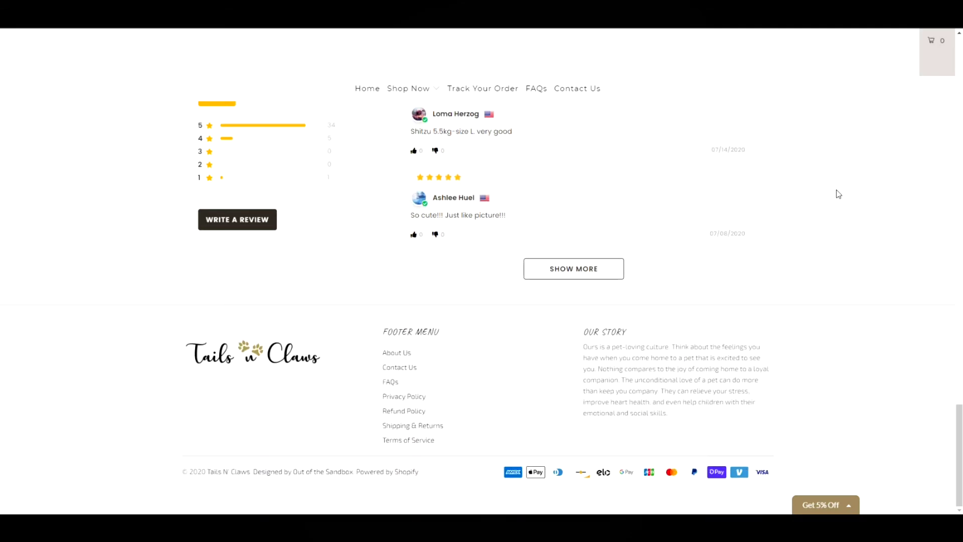
# Step: Switch to the Pet Dog Cave page and examine its description, thumbnails, color swatches, sizes and trust badges
pyautogui.scroll(20, 852, 236)
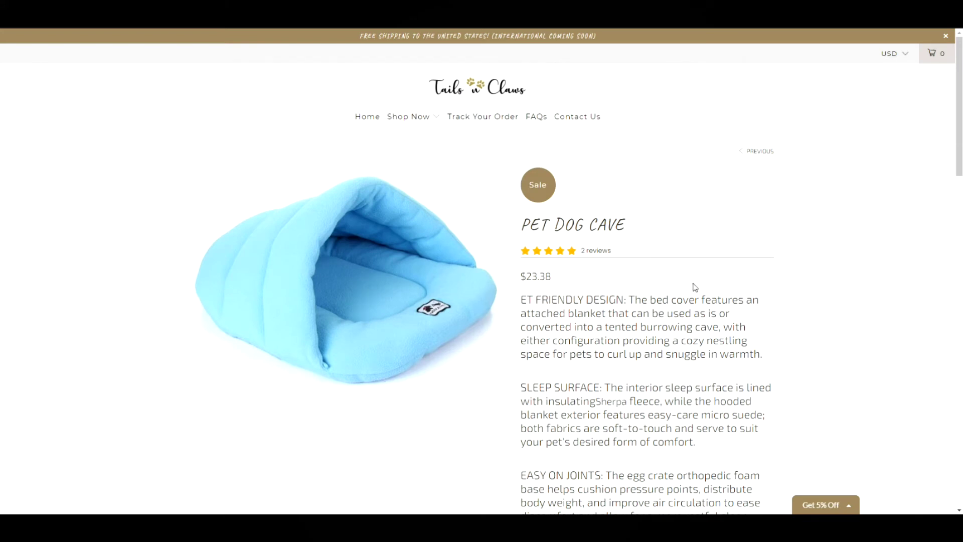
pyautogui.scroll(-4, 849, 281)
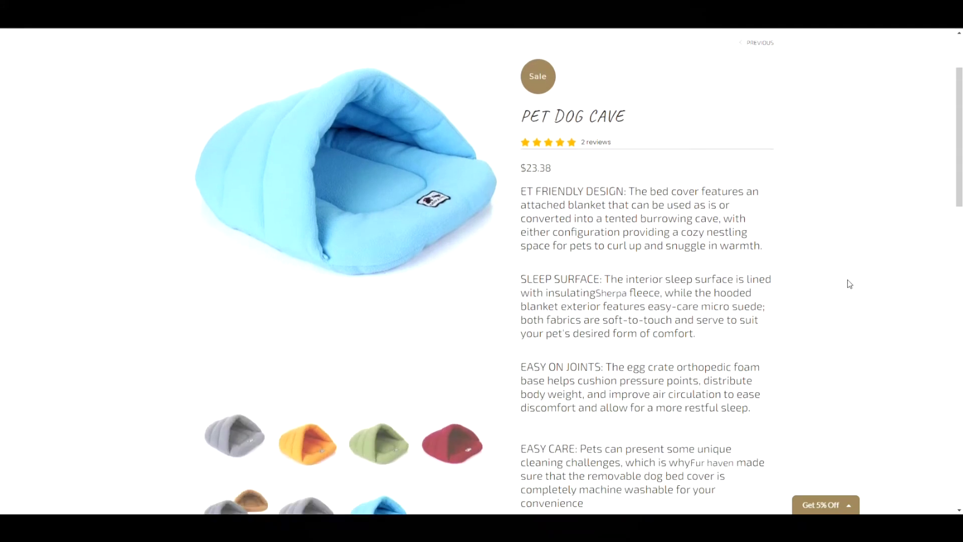
pyautogui.scroll(-4, 849, 284)
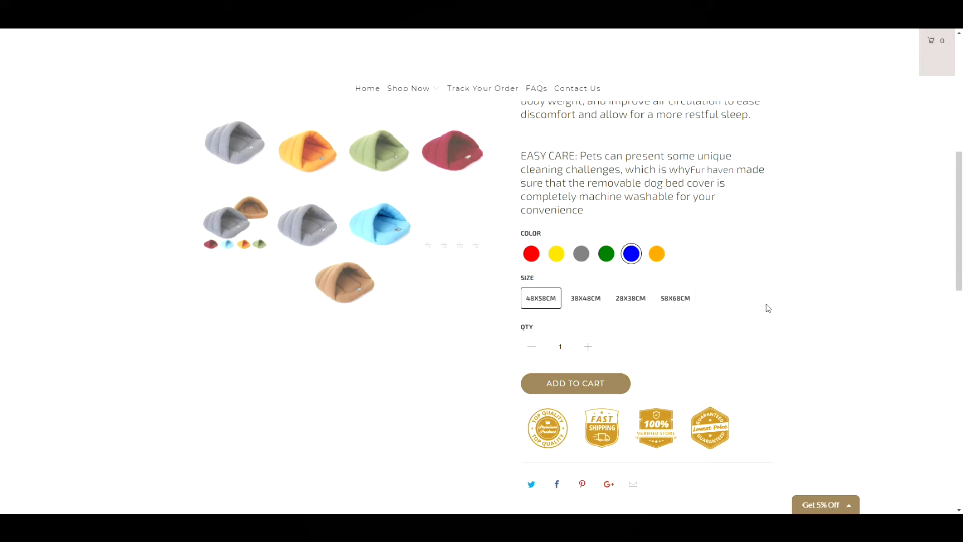
pyautogui.scroll(2, 768, 308)
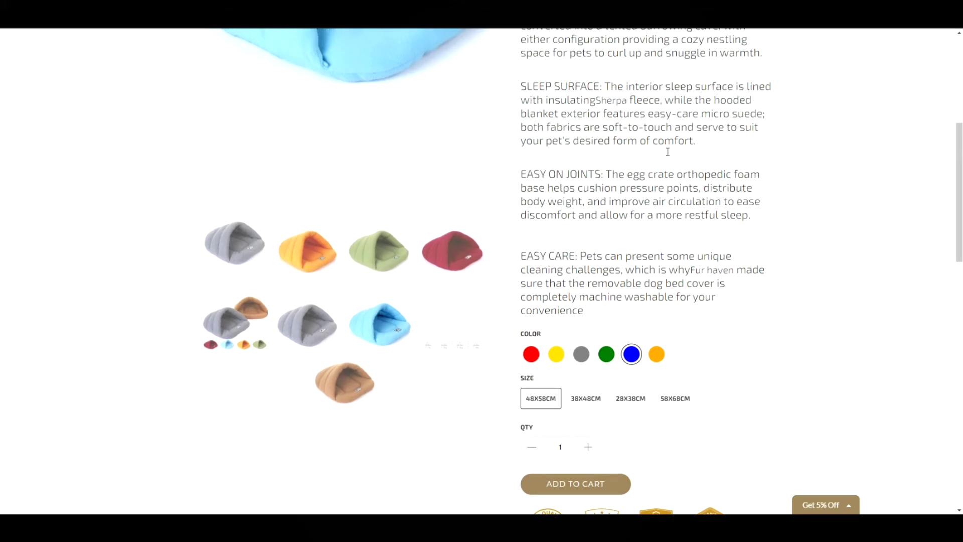
pyautogui.scroll(-3, 734, 216)
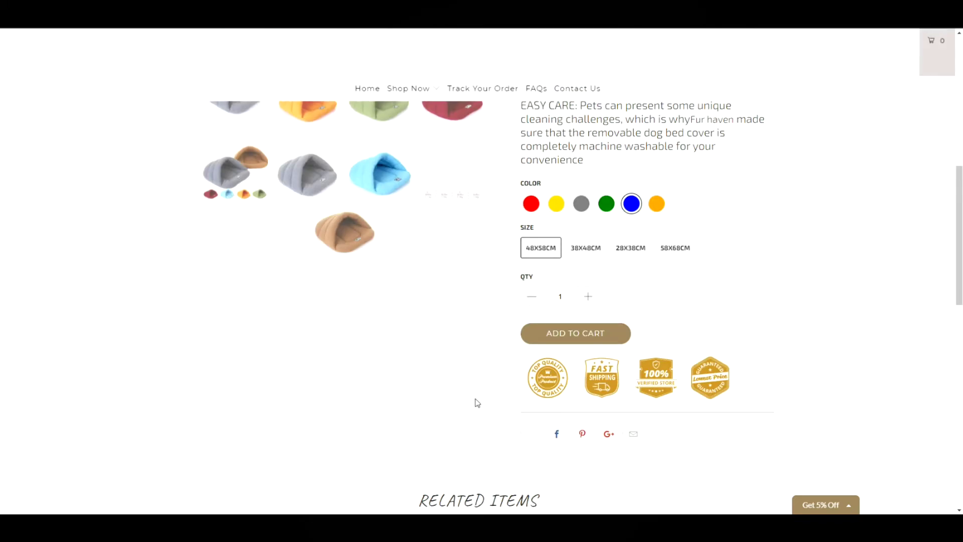
pyautogui.scroll(10, 790, 260)
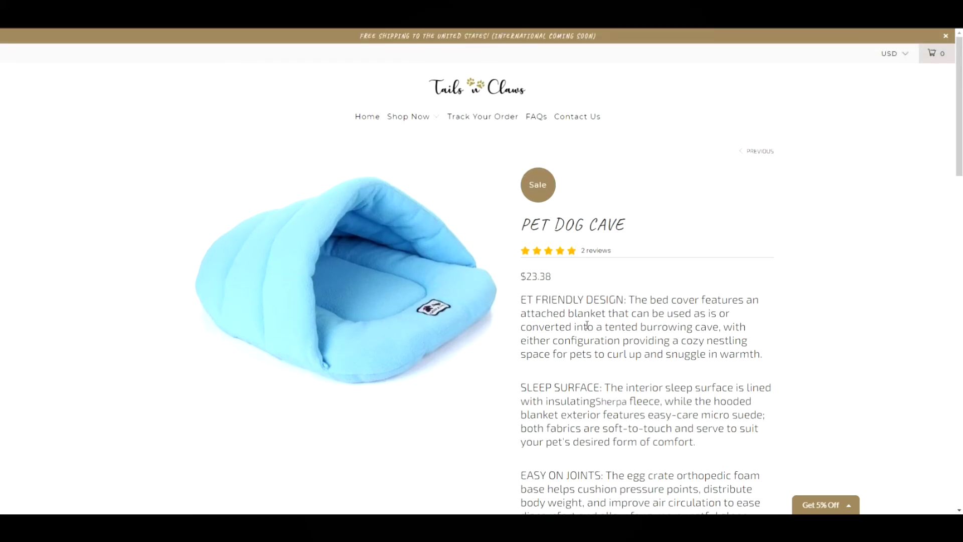
# Step: Highlight the "ET FRIENDLY DESIGN" paragraph on the Pet Dog Cave page and inspect the length and layout of the full description
pyautogui.moveTo(763, 353); pyautogui.dragTo(522, 296)
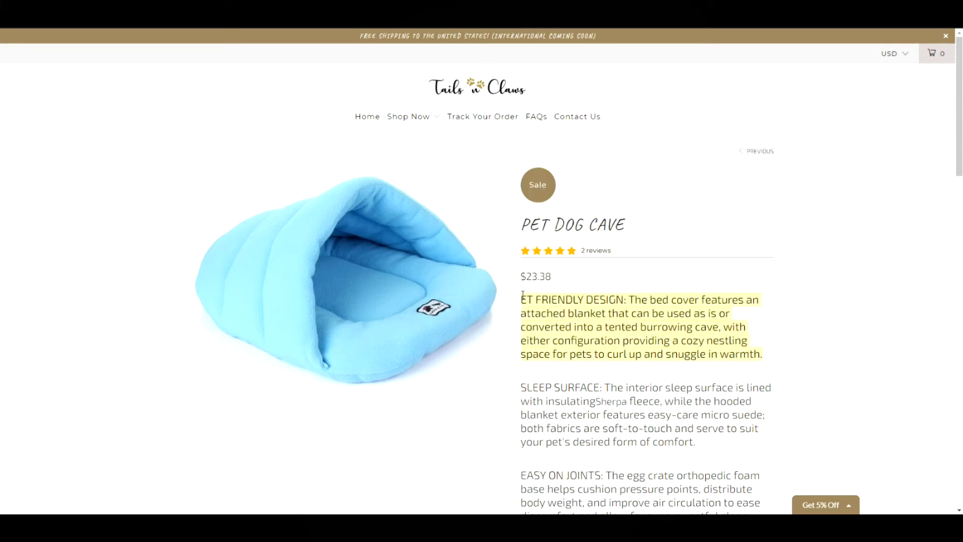
pyautogui.click(583, 303)
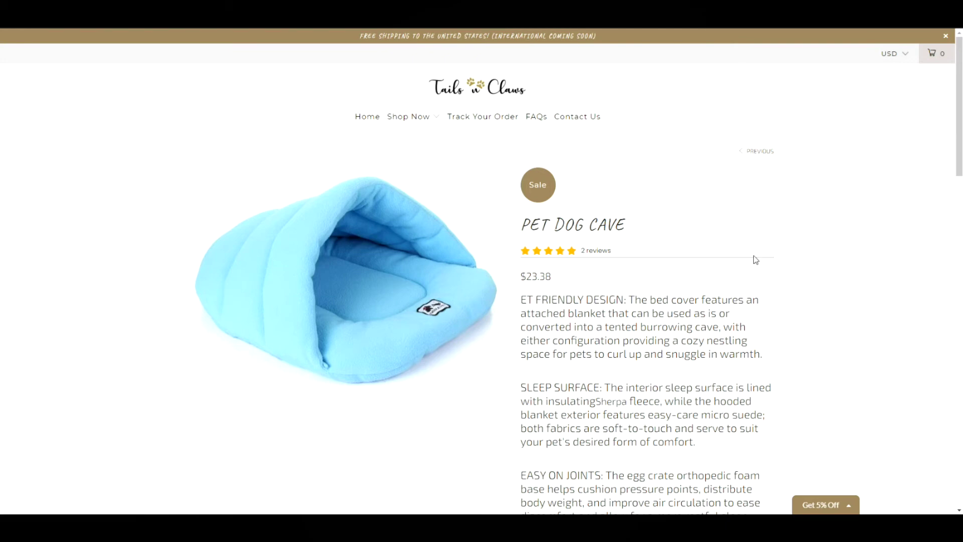
pyautogui.scroll(-6, 756, 260)
pyautogui.scroll(2, 606, 234)
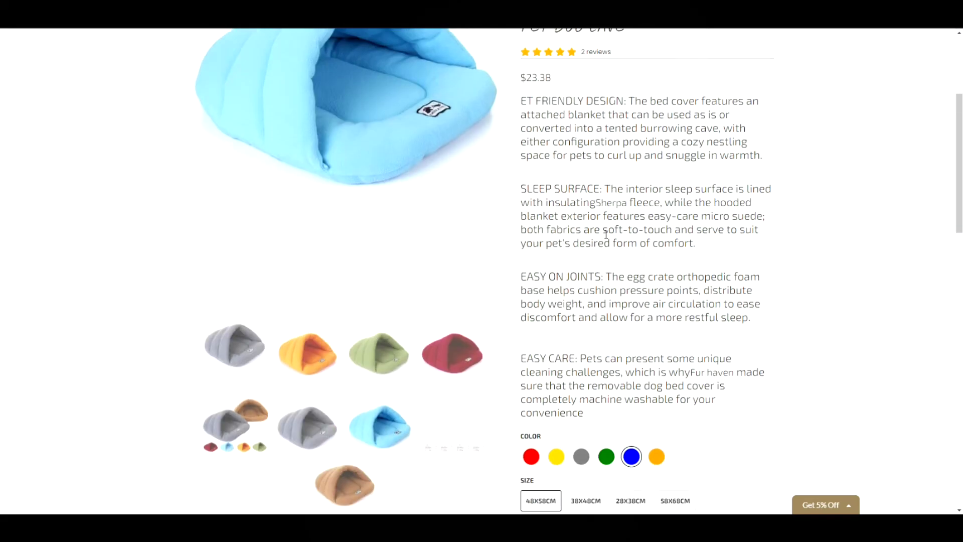
pyautogui.scroll(3, 606, 234)
pyautogui.scroll(-5, 606, 235)
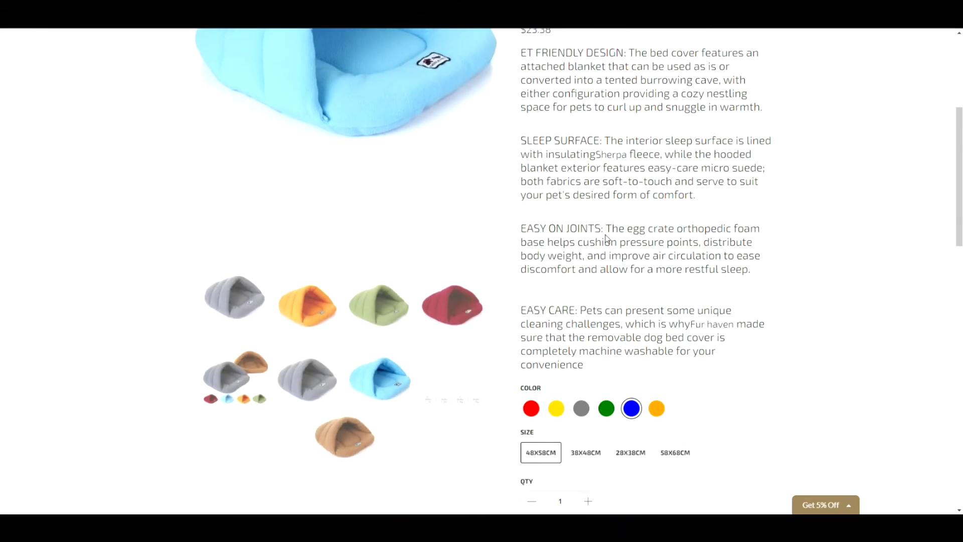
pyautogui.scroll(-2, 605, 236)
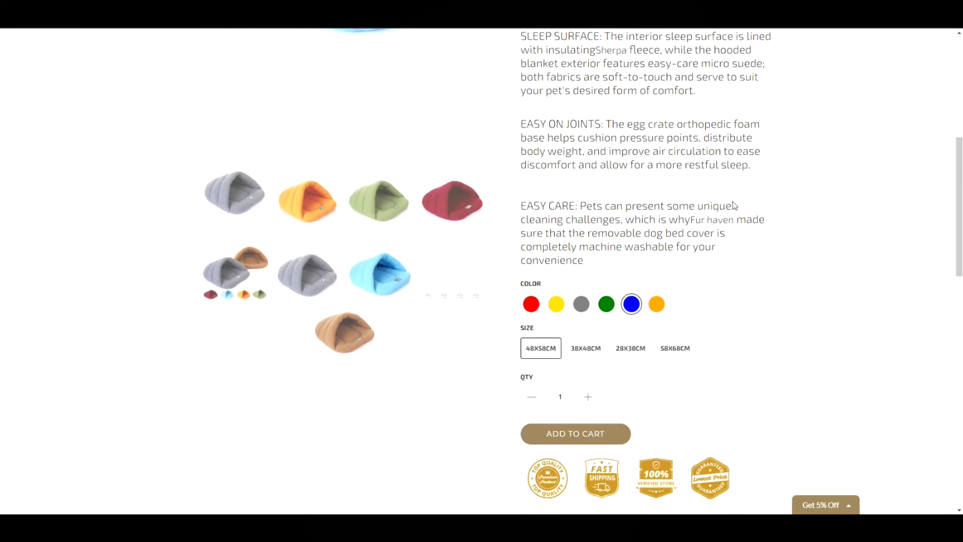
pyautogui.scroll(3, 734, 205)
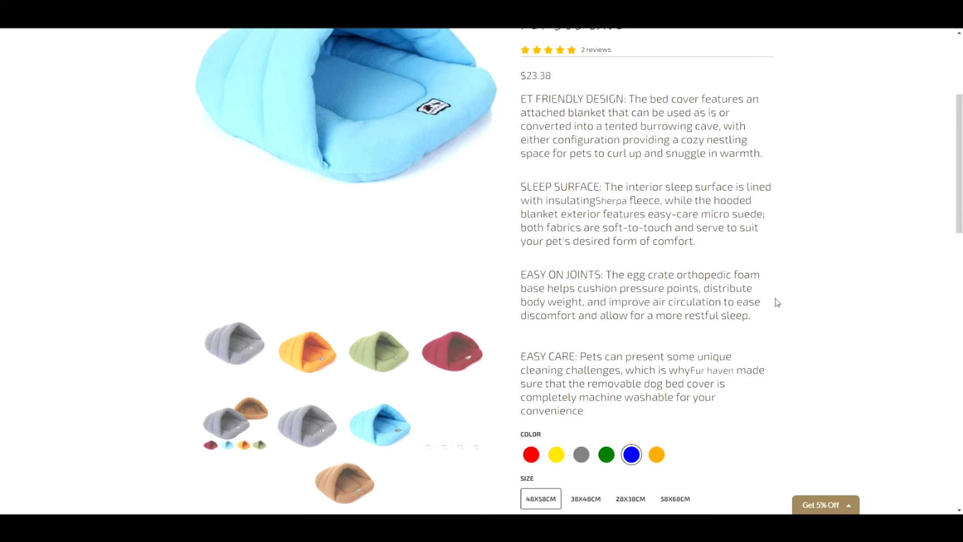
pyautogui.scroll(3, 776, 302)
# Step: Switch to the Hey Meta report for tails-n-claws.com and examine its social card preview, title, description and image sections
pyautogui.scroll(-7, 777, 302)
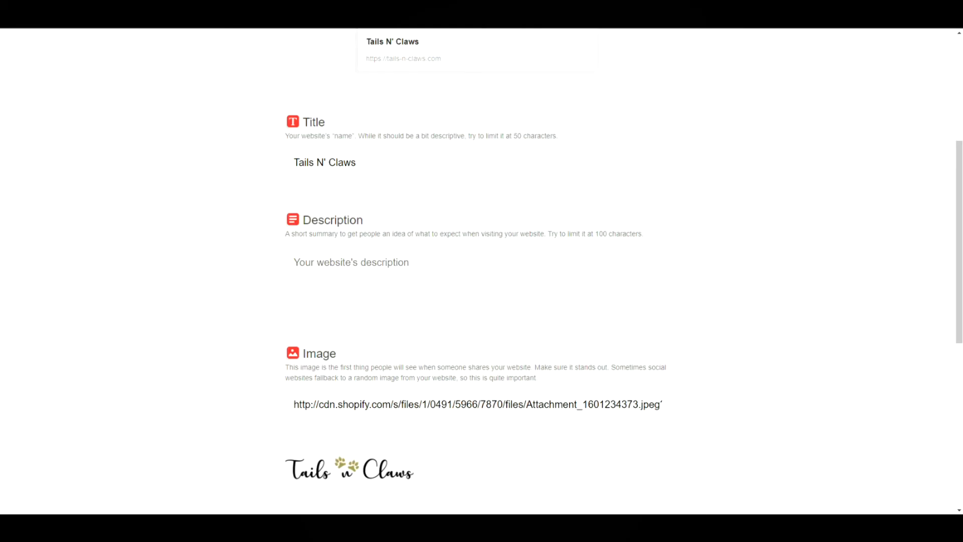
pyautogui.scroll(5, 454, 57)
pyautogui.scroll(-1, 753, 143)
pyautogui.scroll(1, 754, 142)
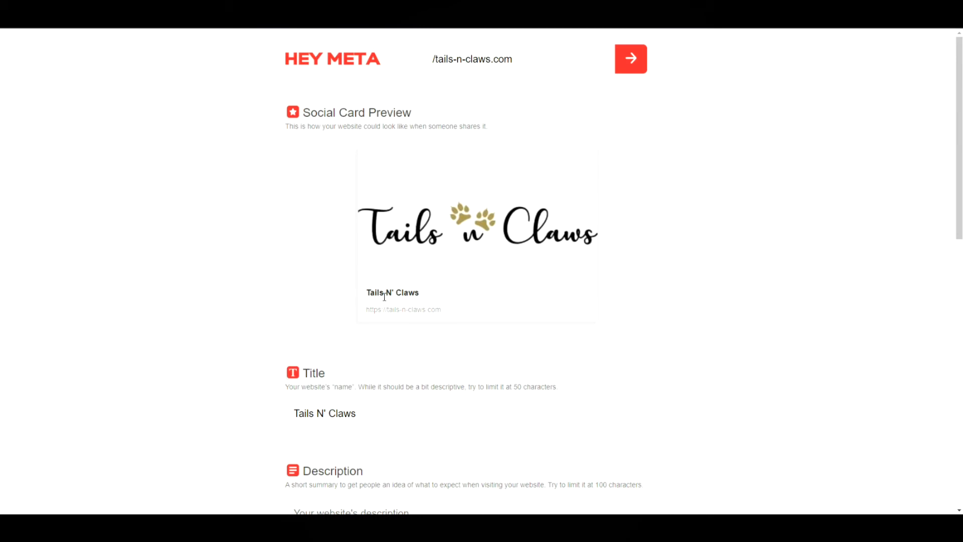
pyautogui.scroll(-1, 705, 314)
pyautogui.scroll(1, 705, 314)
pyautogui.scroll(-1, 707, 314)
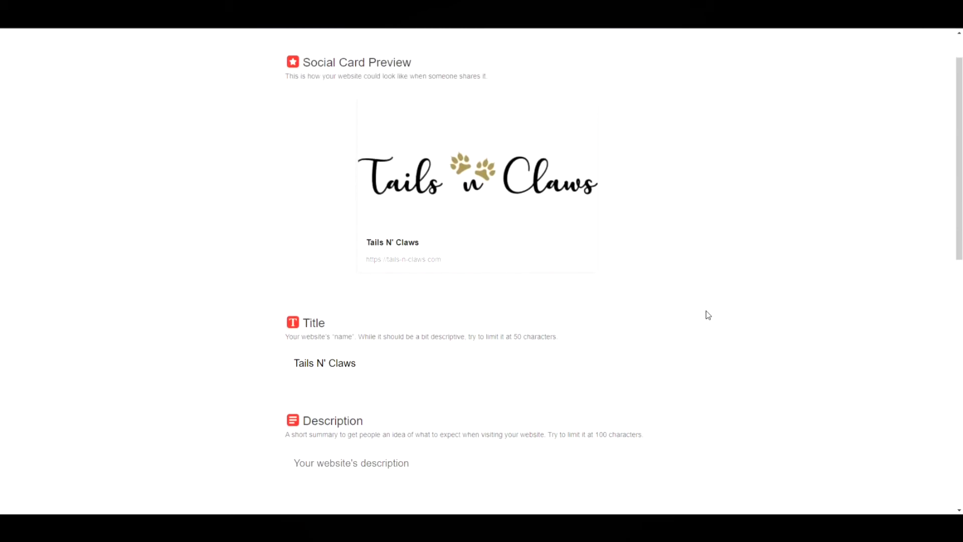
pyautogui.scroll(-2, 706, 314)
# Step: Inspect the homepage's description field and highlight the 100-character limit in its guidance text
pyautogui.click(394, 366)
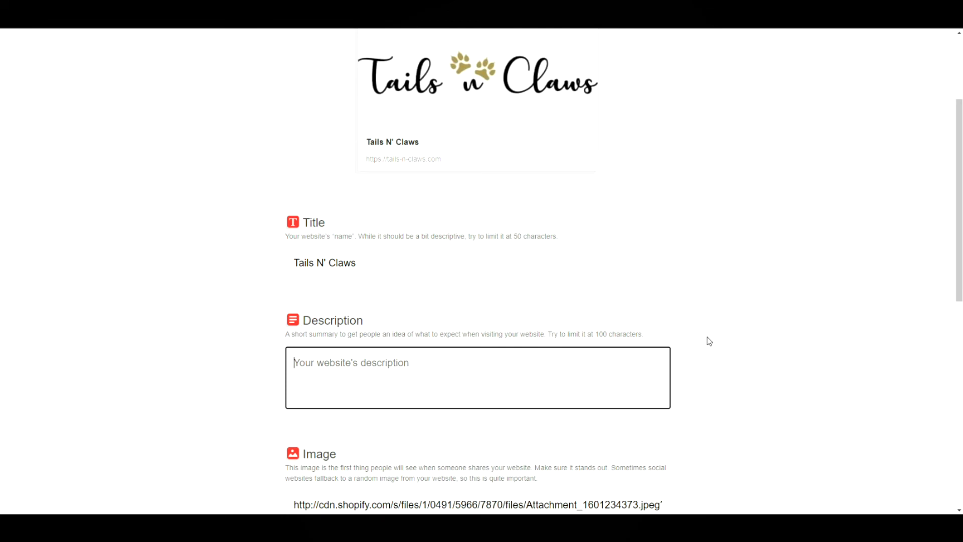
pyautogui.moveTo(646, 333); pyautogui.dragTo(594, 334)
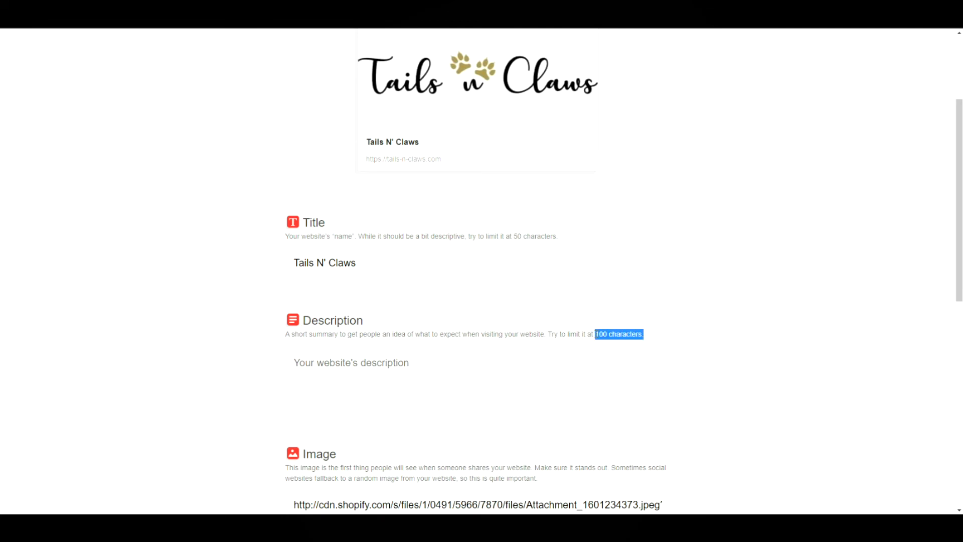
pyautogui.click(657, 338)
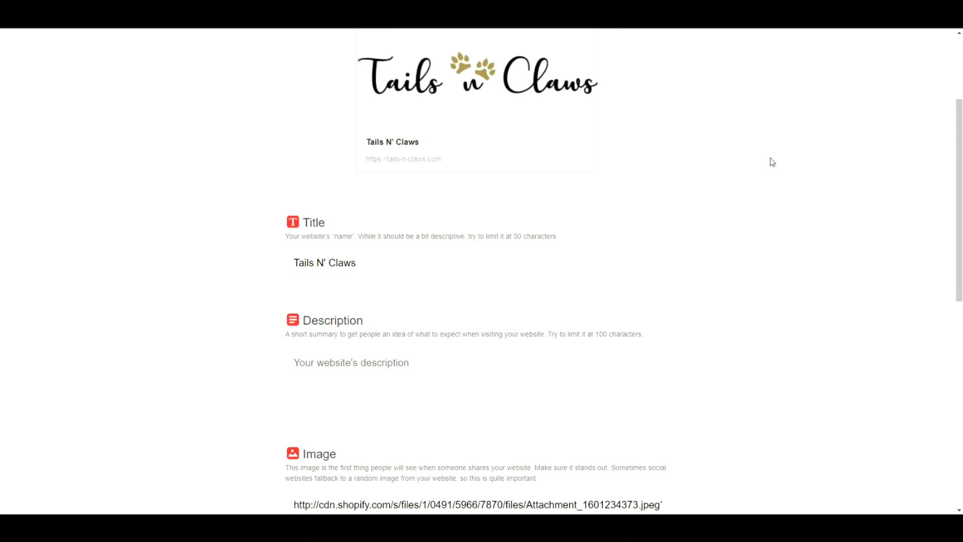
# Step: Enter "nasg;bneoas;i fhoisaweng eswohngosw" as the website description and update the social card preview
pyautogui.click(492, 359)
pyautogui.write('nasg;bneoas;i fhoisaweng eswohngosw')
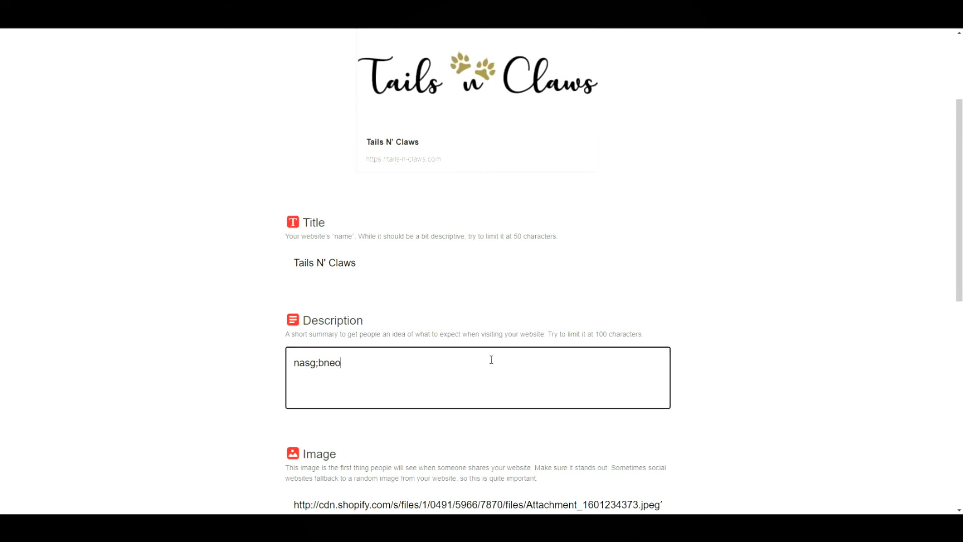
pyautogui.click(765, 199)
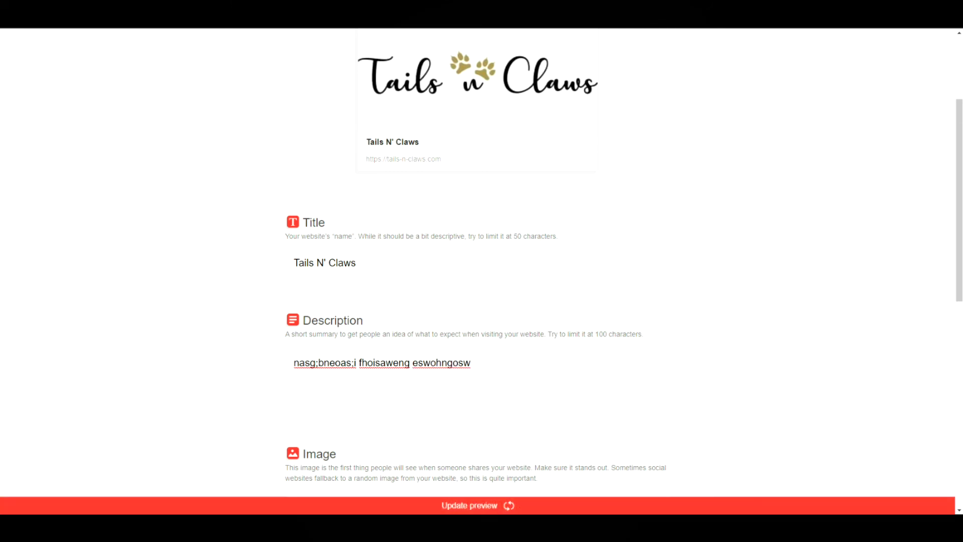
pyautogui.click(511, 505)
# Step: Inspect the updated social card, highlighting its title, description and URL text
pyautogui.scroll(-1, 747, 308)
pyautogui.scroll(1, 524, 251)
pyautogui.moveTo(484, 249); pyautogui.dragTo(347, 213)
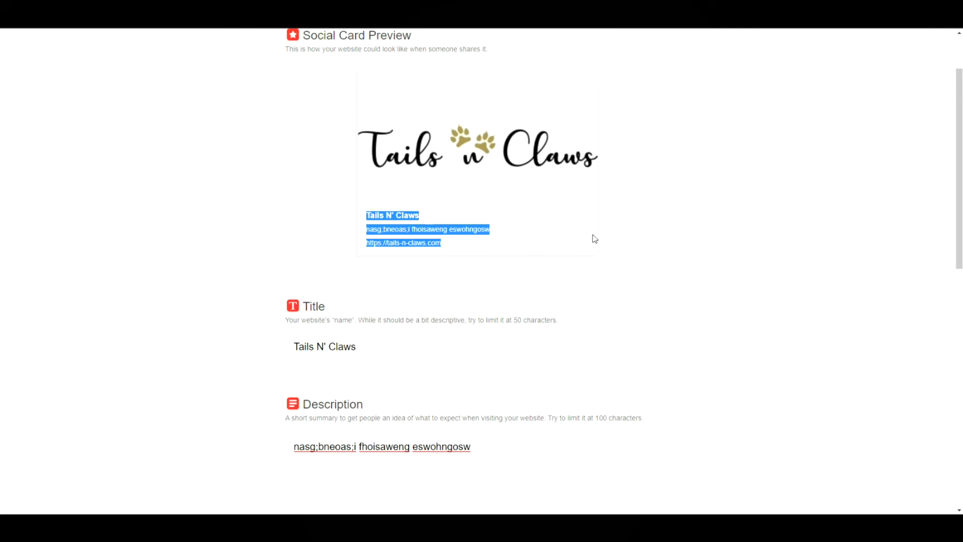
pyautogui.moveTo(499, 234)
pyautogui.mouseDown()
pyautogui.moveTo(390, 232)
pyautogui.moveTo(501, 235)
pyautogui.mouseUp()
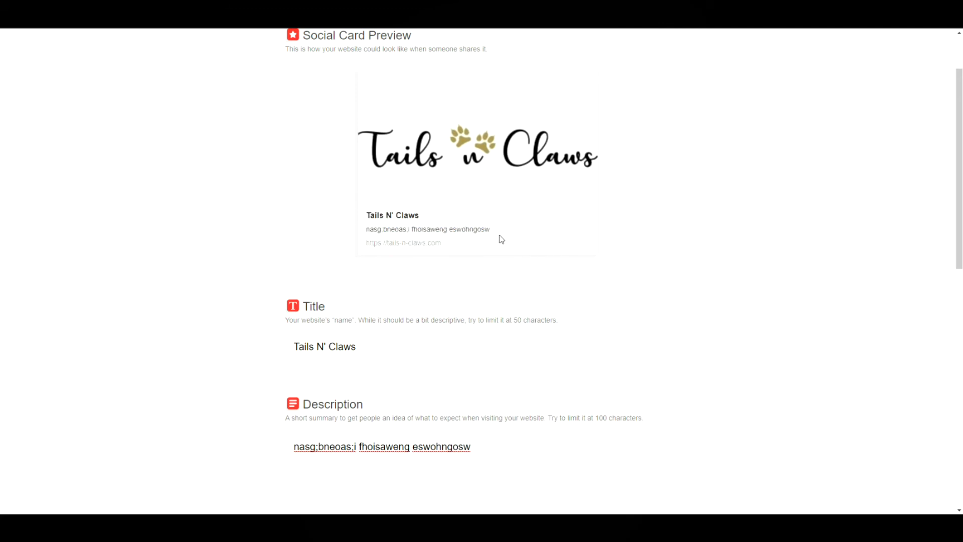
# Step: Clear the placeholder text from the website description
pyautogui.click(541, 442)
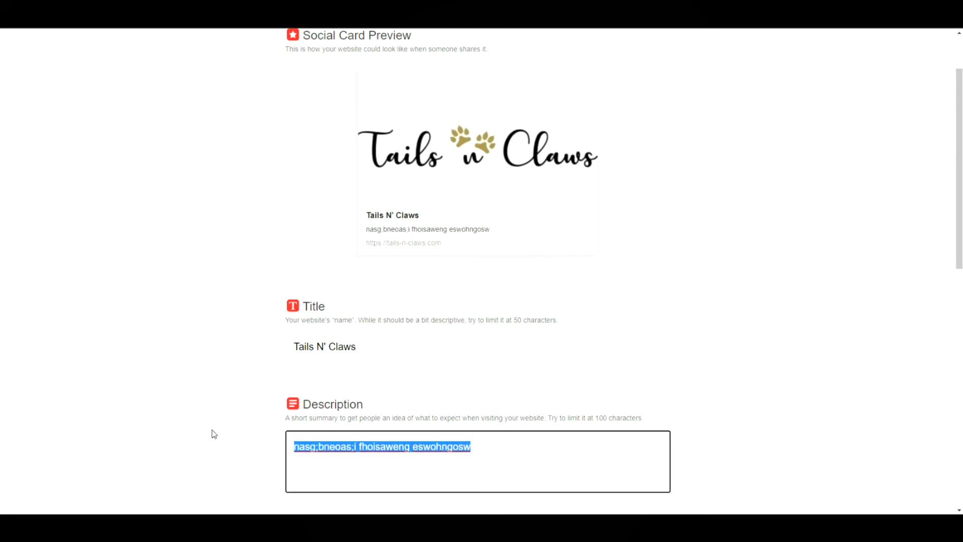
pyautogui.press('BackSpace')
pyautogui.click(815, 330)
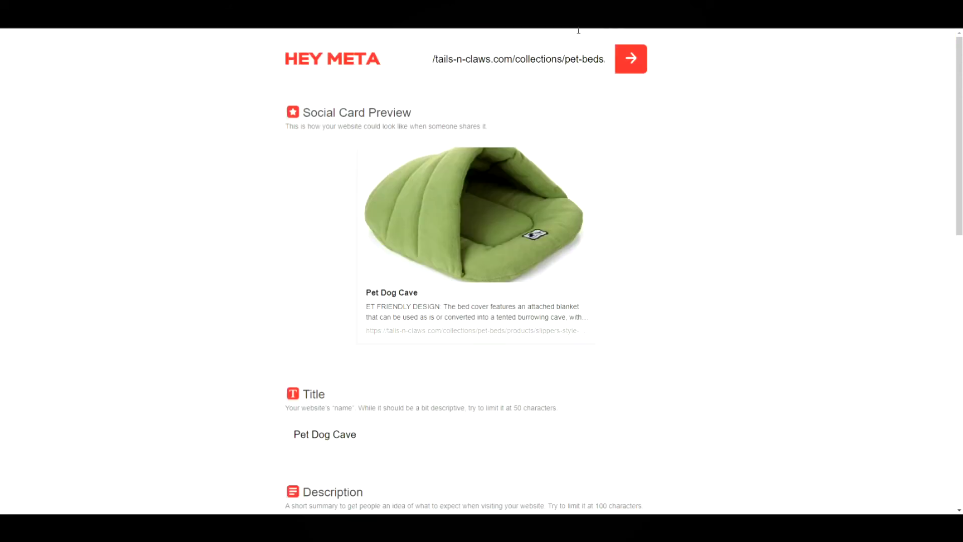
# Step: Examine the social card, title and description of the Pet Dog Cave product, and return to the homepage report's description field
pyautogui.scroll(-2, 751, 208)
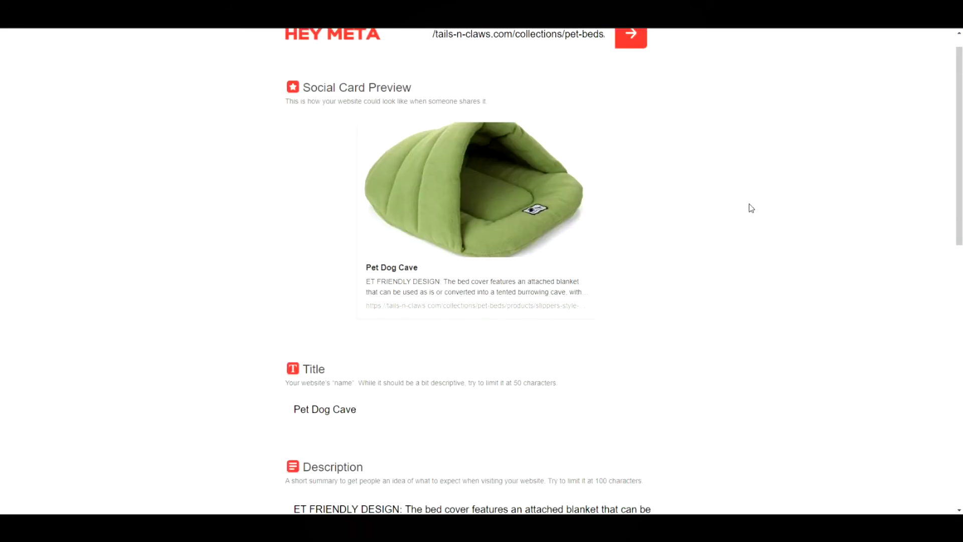
pyautogui.scroll(-3, 751, 208)
pyautogui.scroll(1, 751, 208)
pyautogui.scroll(-1, 751, 208)
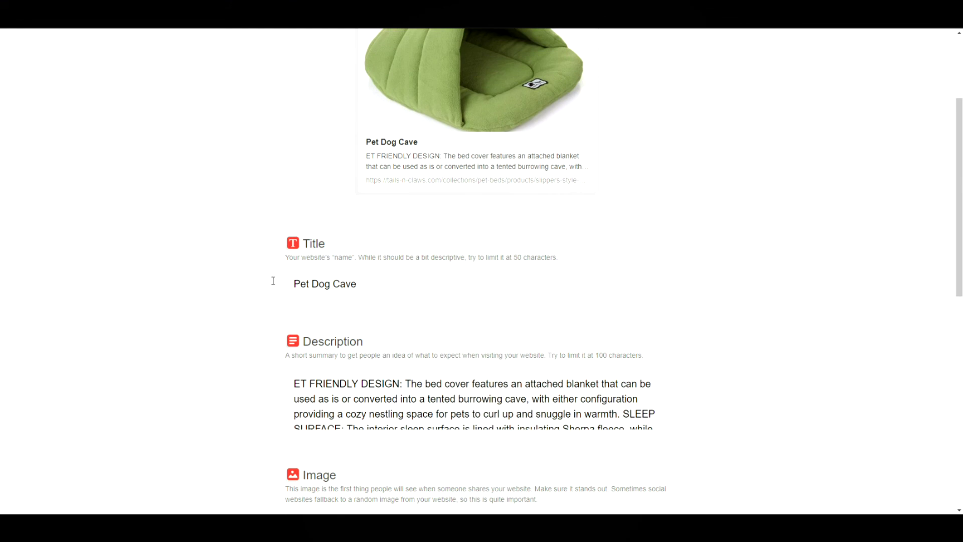
pyautogui.scroll(-1, 526, 356)
pyautogui.click(422, 333)
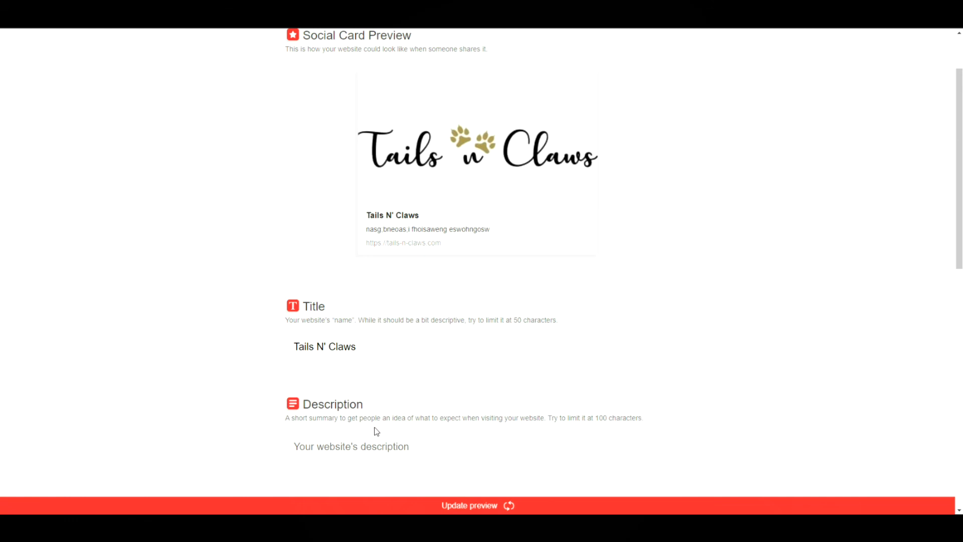
pyautogui.click(381, 452)
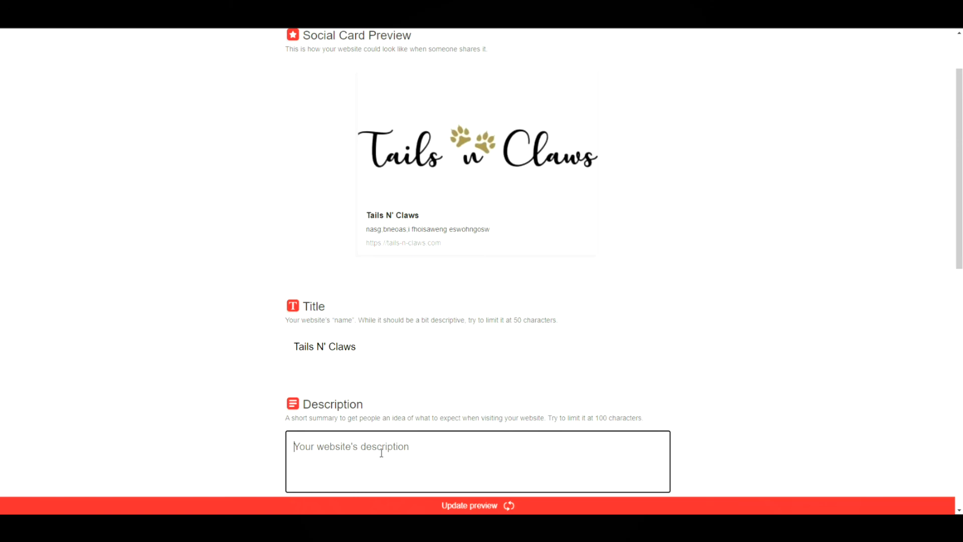